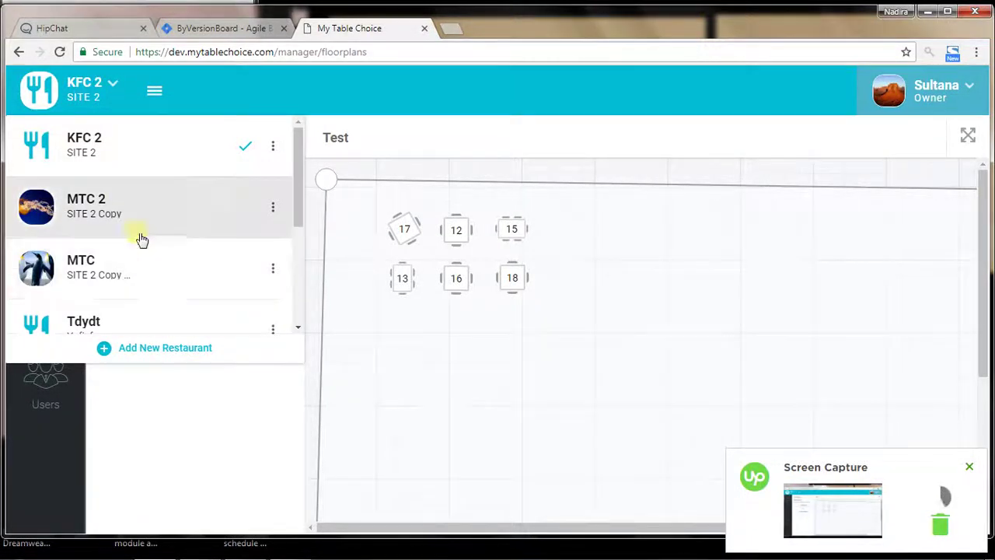
# Open MTC 2's Edit Restaurant form and start replacing its profile picture from the avatar
pyautogui.click(274, 208)
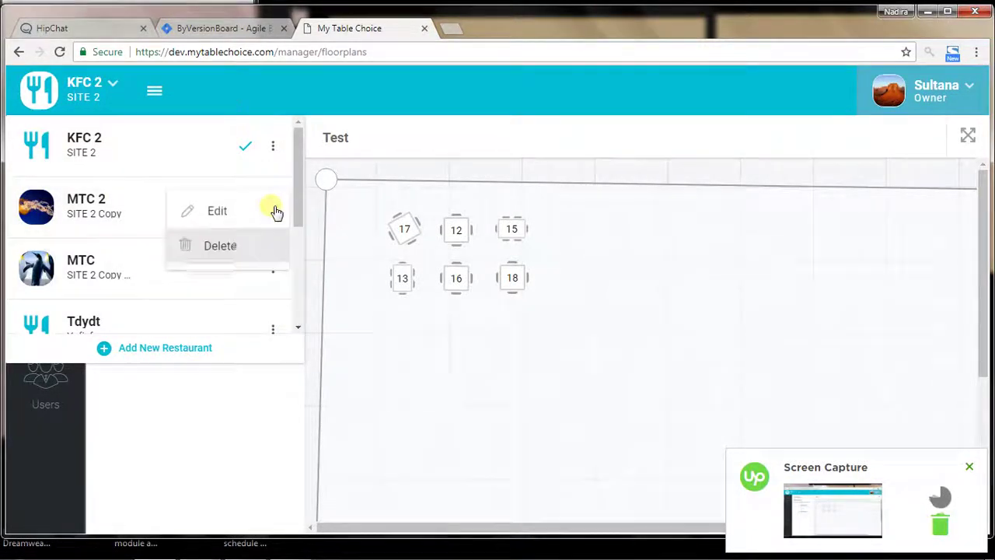
pyautogui.click(240, 213)
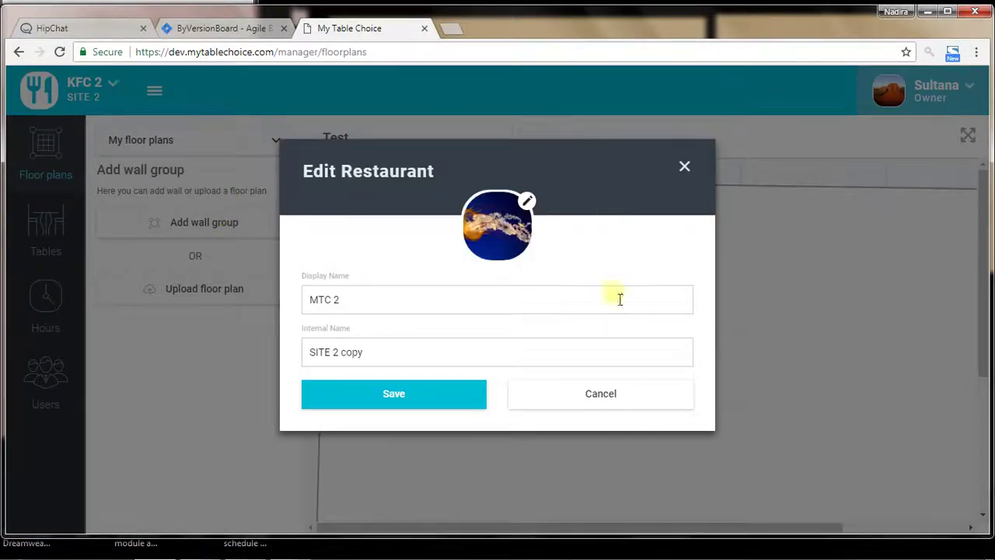
pyautogui.click(611, 394)
pyautogui.click(100, 87)
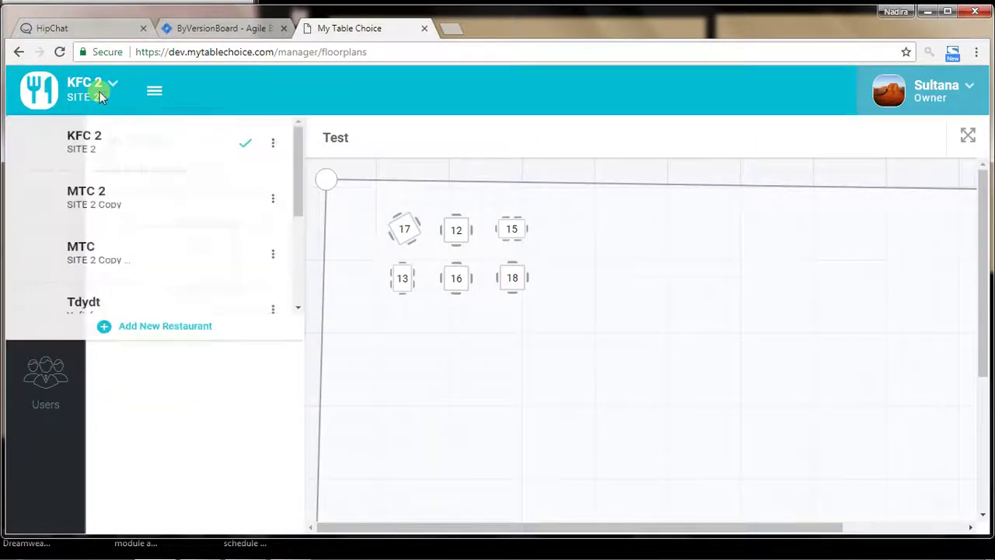
pyautogui.click(277, 209)
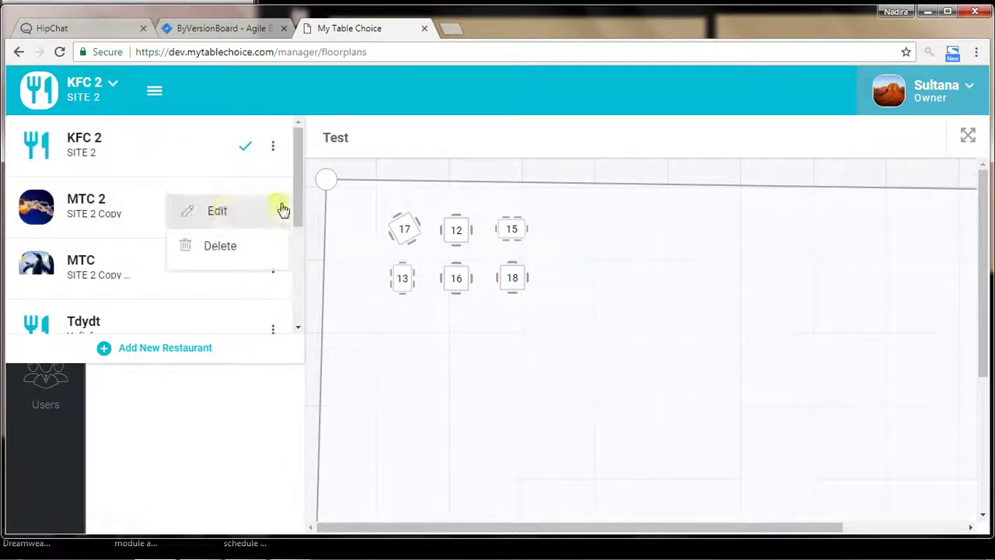
pyautogui.click(221, 211)
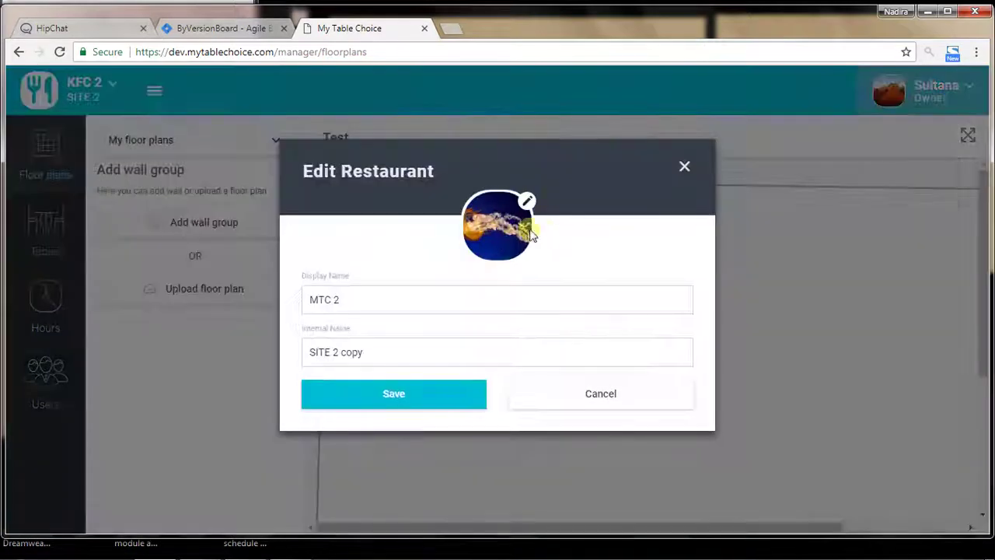
pyautogui.click(509, 235)
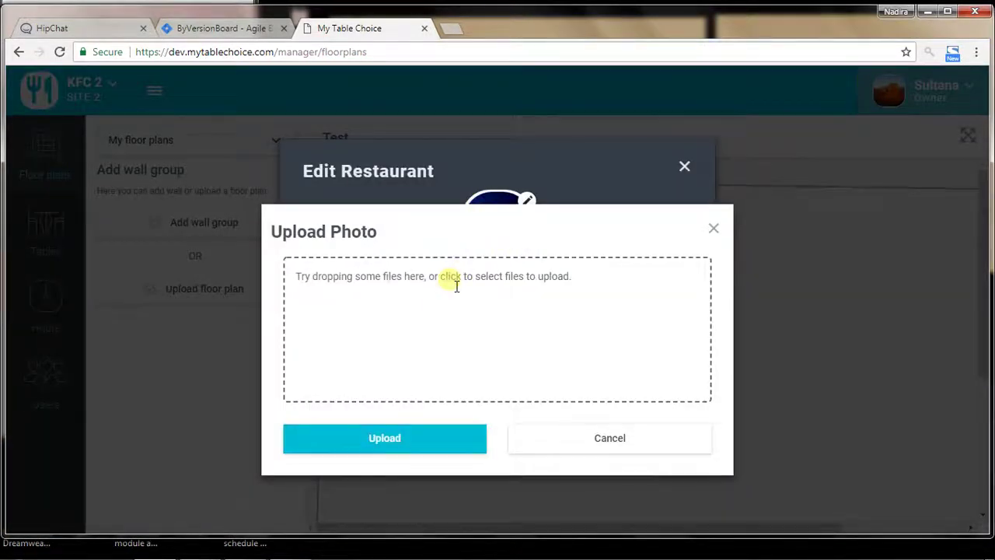
# Upload the cropped Lighthouse picture as MTC 2's profile photo and press Save
pyautogui.click(500, 280)
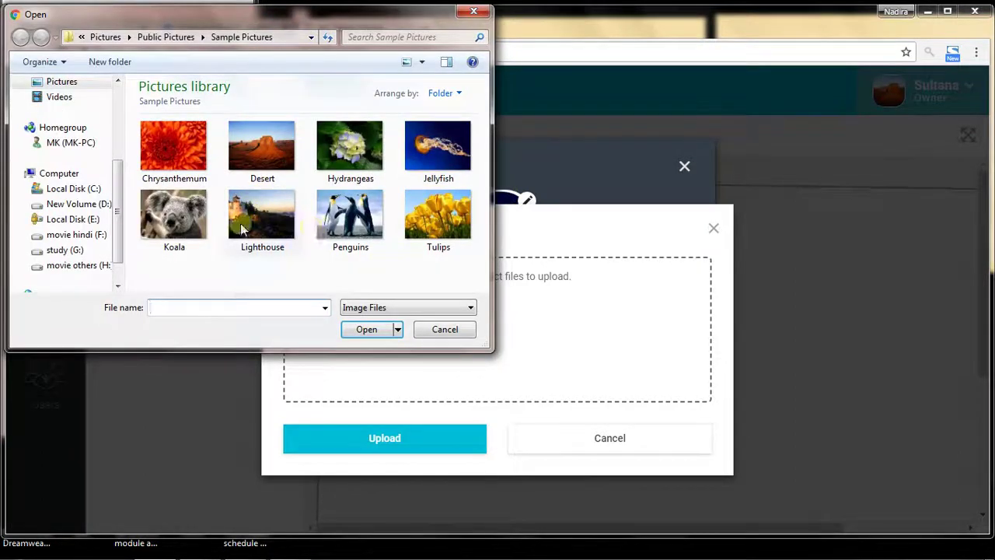
pyautogui.click(246, 214)
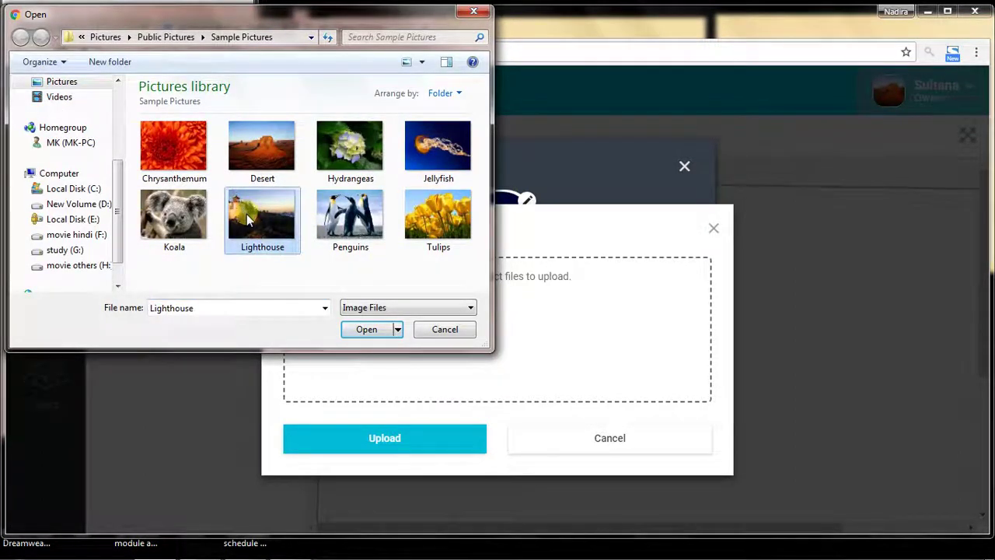
pyautogui.click(369, 330)
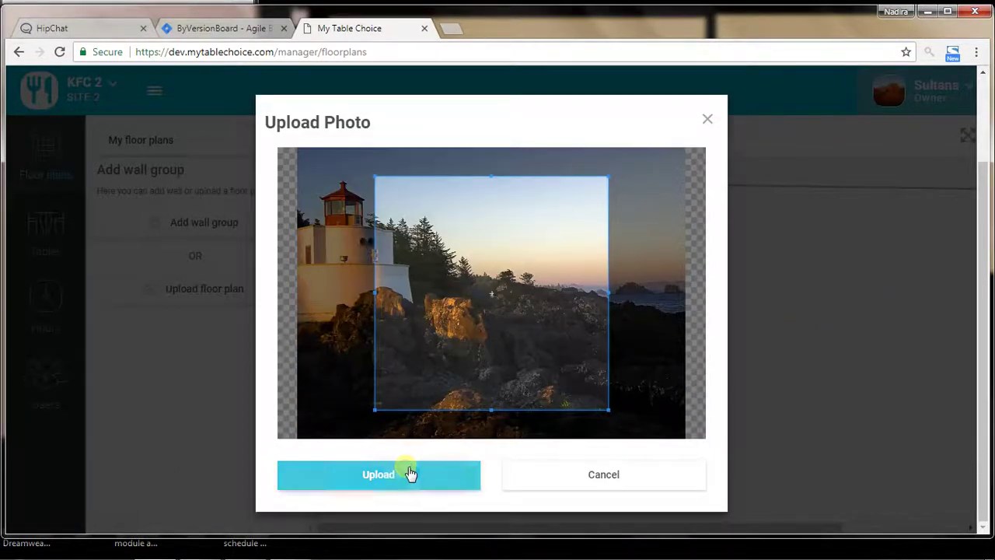
pyautogui.click(410, 473)
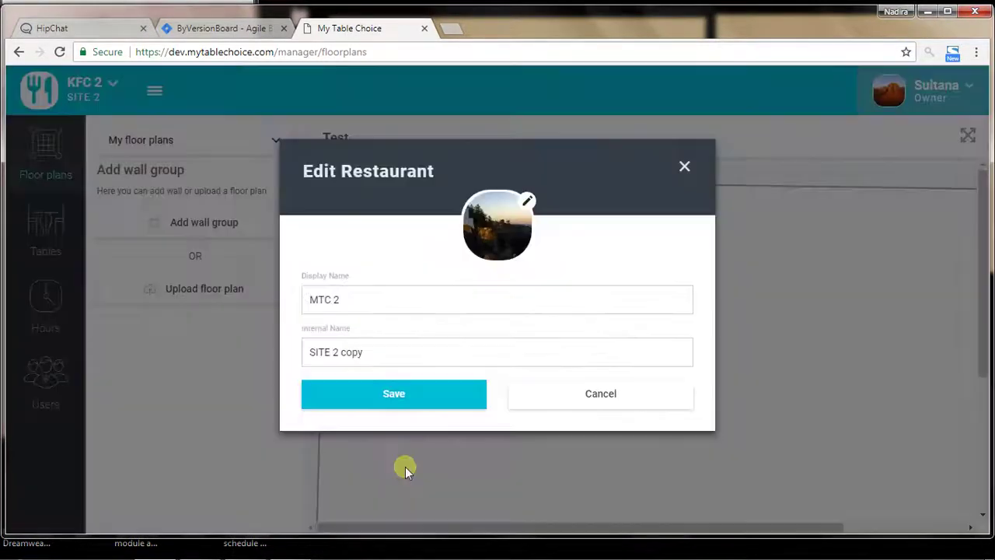
pyautogui.click(417, 396)
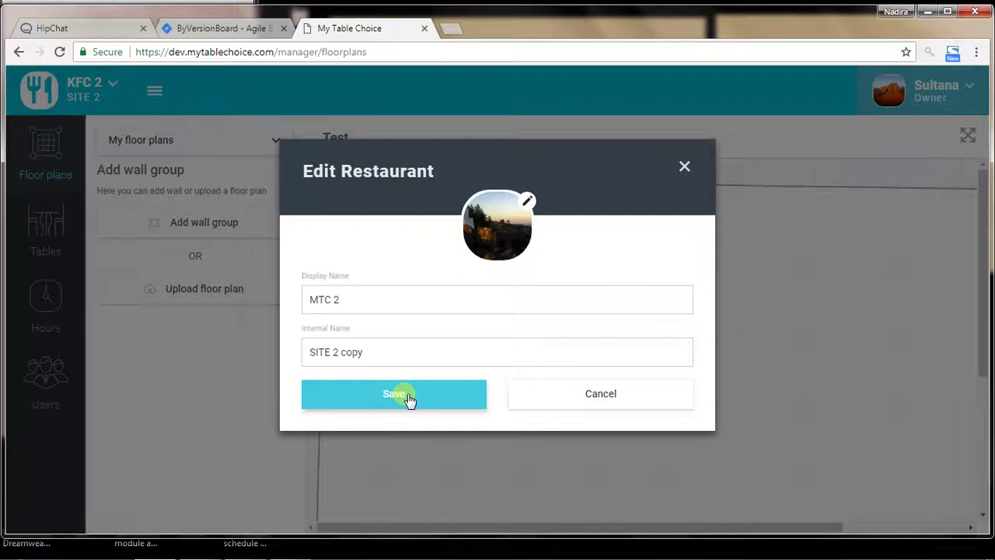
# Retry saving MTC 2, dismiss the Java update notification, and open the restaurant list
pyautogui.click(408, 400)
pyautogui.click(407, 400)
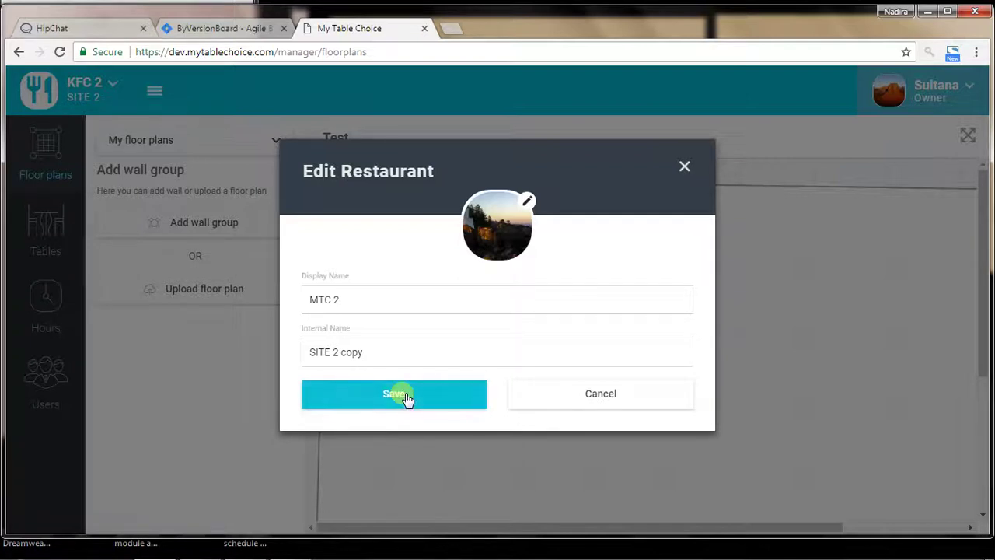
pyautogui.click(407, 396)
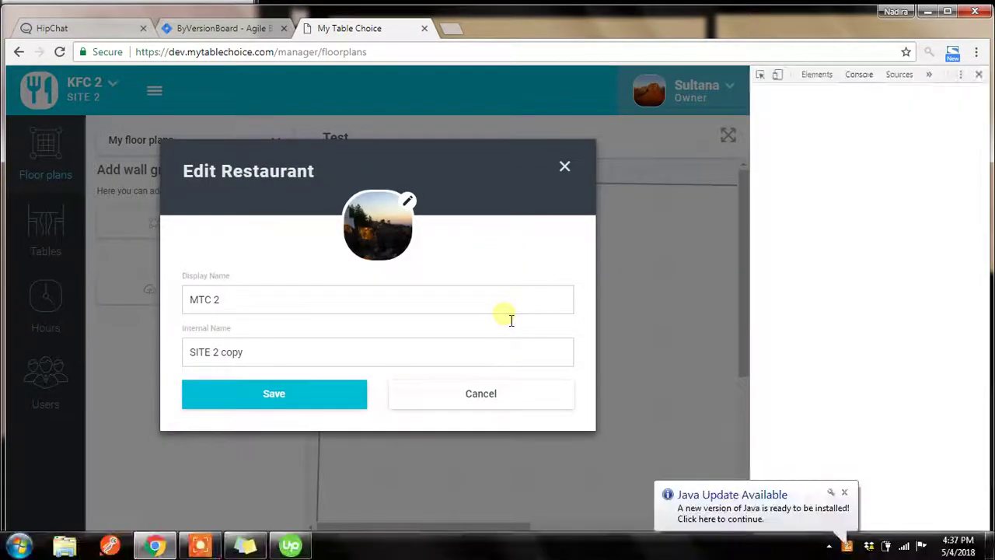
pyautogui.click(846, 494)
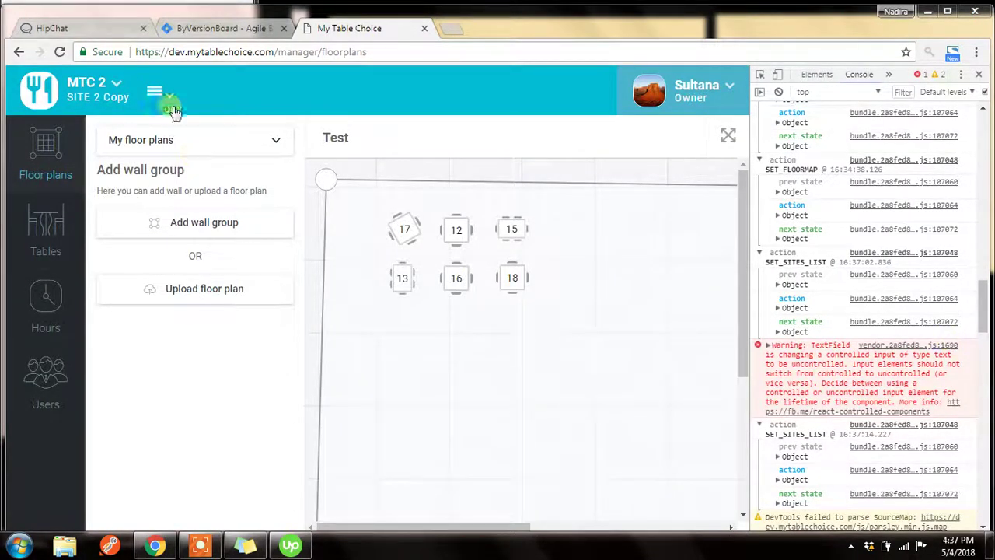
pyautogui.click(118, 99)
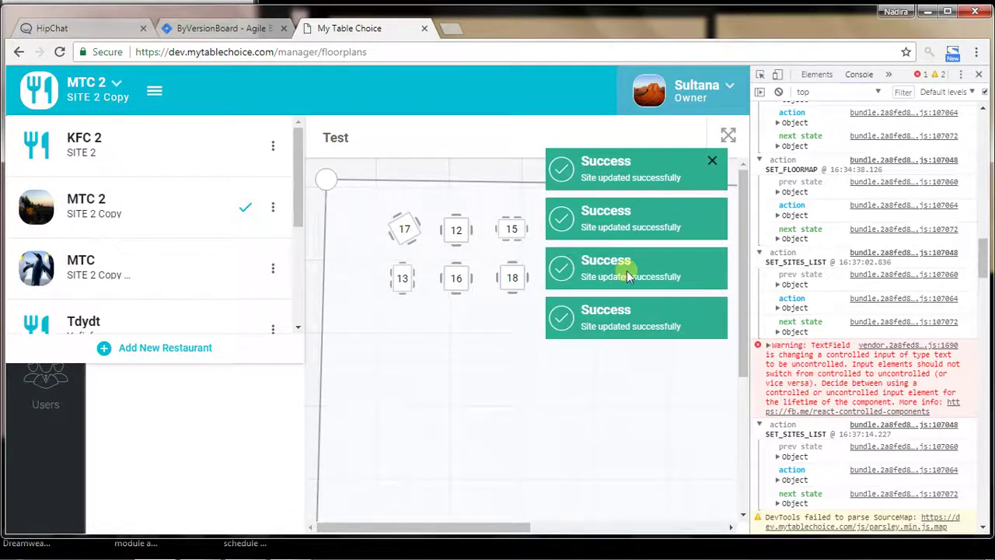
# Check MTC 2's details without saving, then open the MTC restaurant's actions menu
pyautogui.click(273, 209)
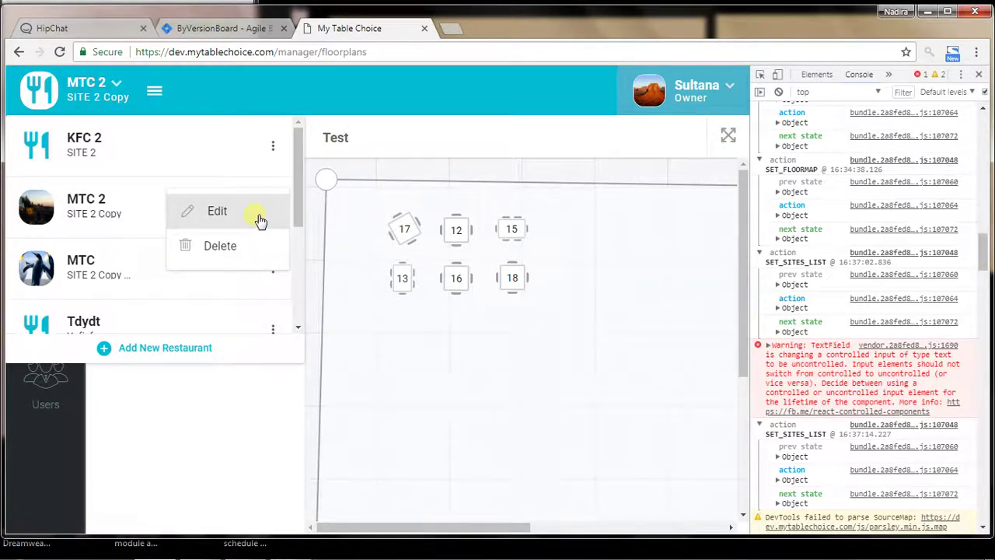
pyautogui.click(261, 218)
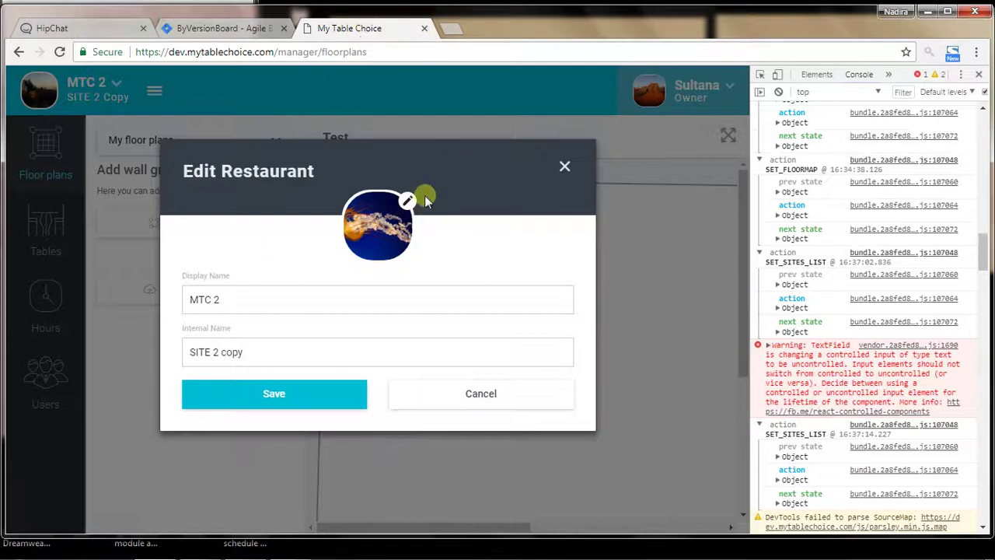
pyautogui.click(482, 395)
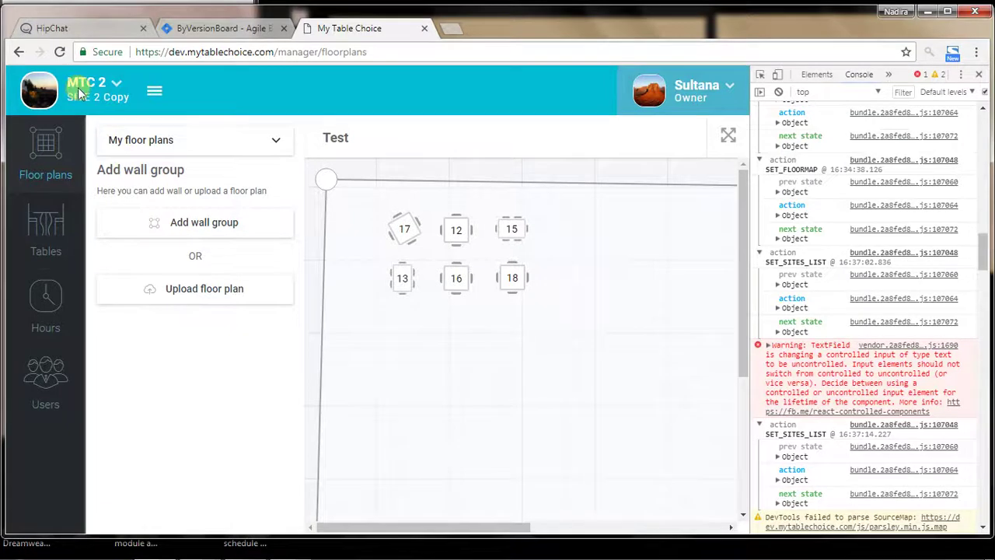
pyautogui.click(78, 92)
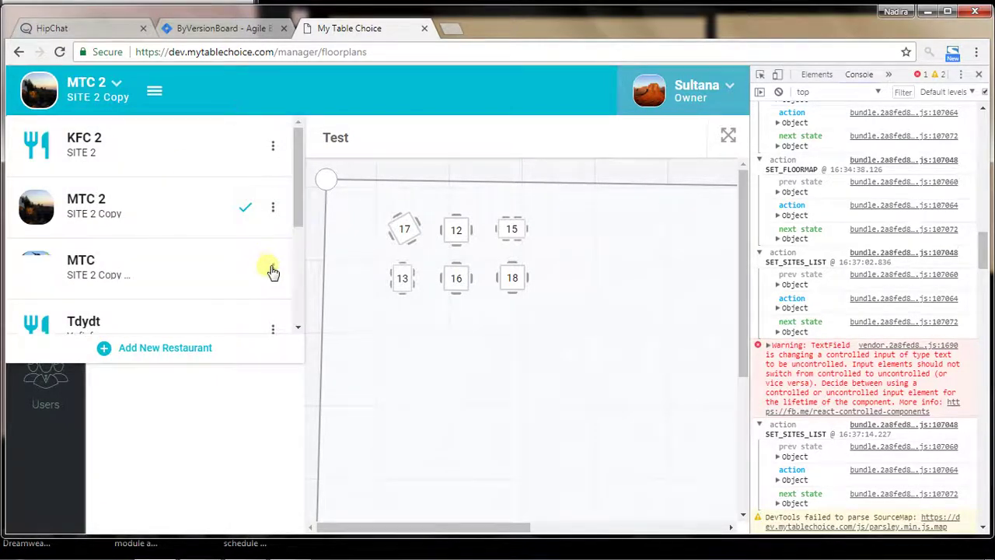
pyautogui.click(273, 270)
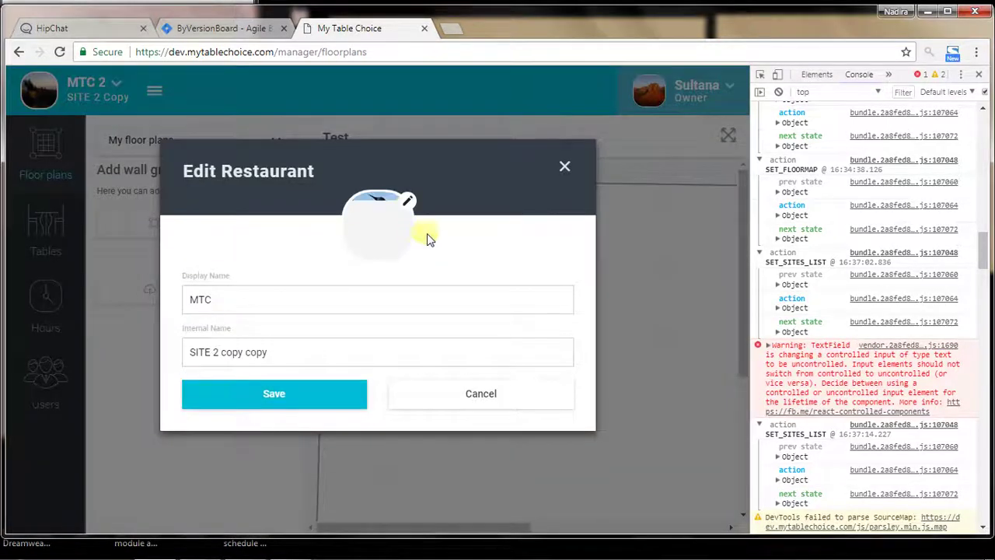
# Give MTC the cropped Tulips profile photo, save it, and check the restaurant list
pyautogui.click(381, 211)
pyautogui.click(344, 277)
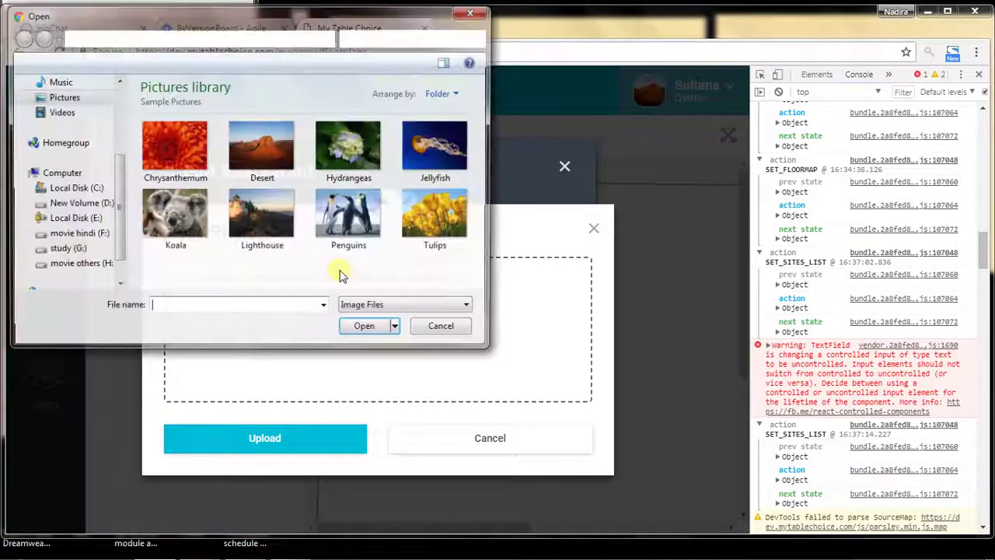
pyautogui.click(446, 210)
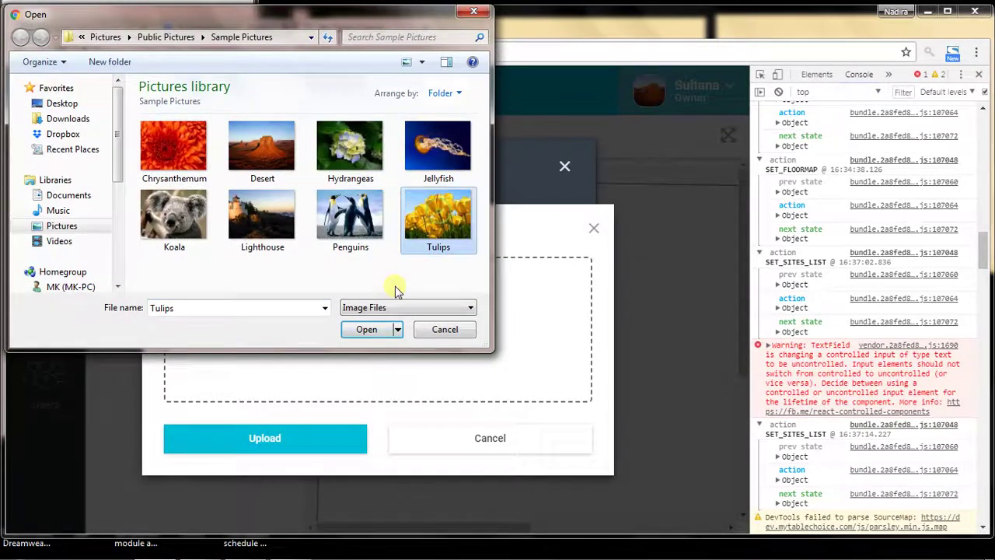
pyautogui.click(360, 334)
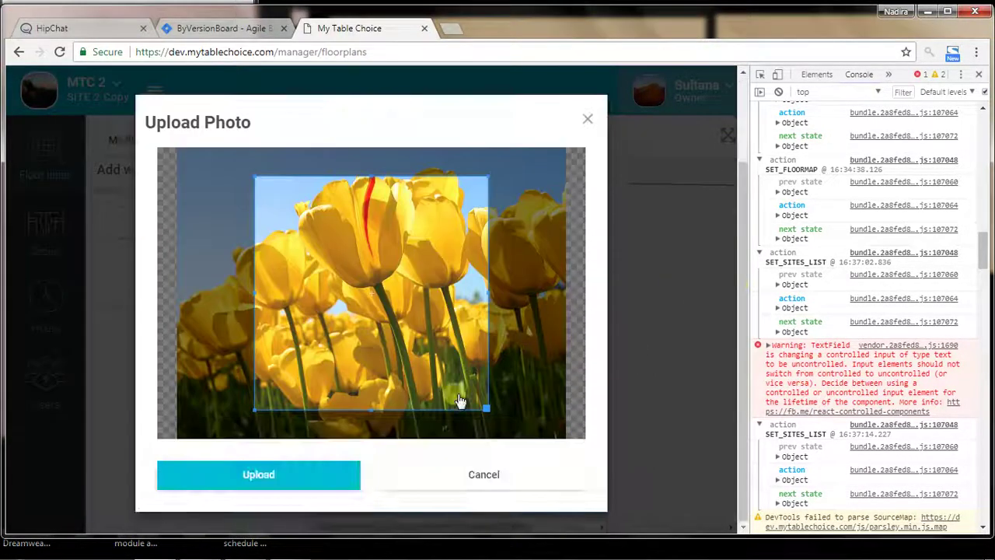
pyautogui.click(250, 481)
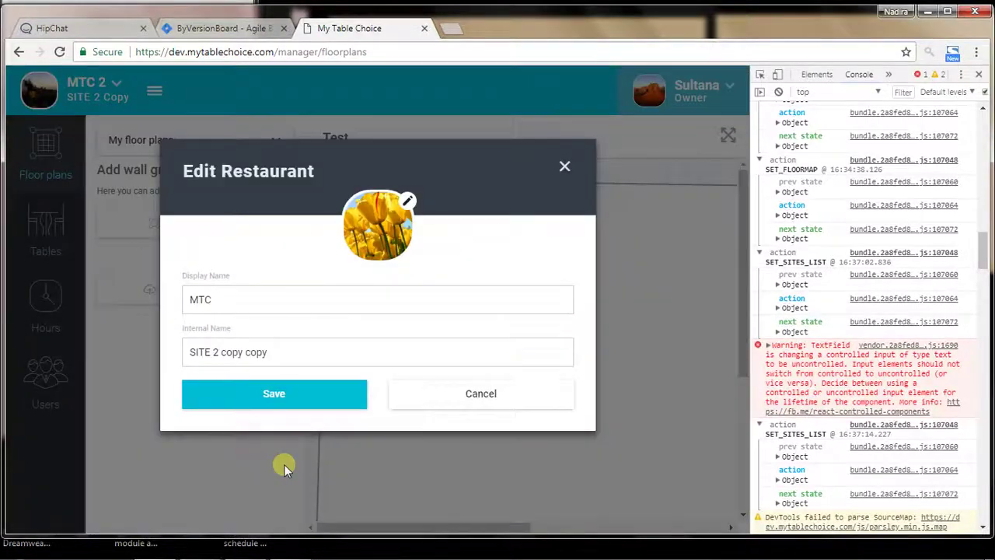
pyautogui.click(295, 398)
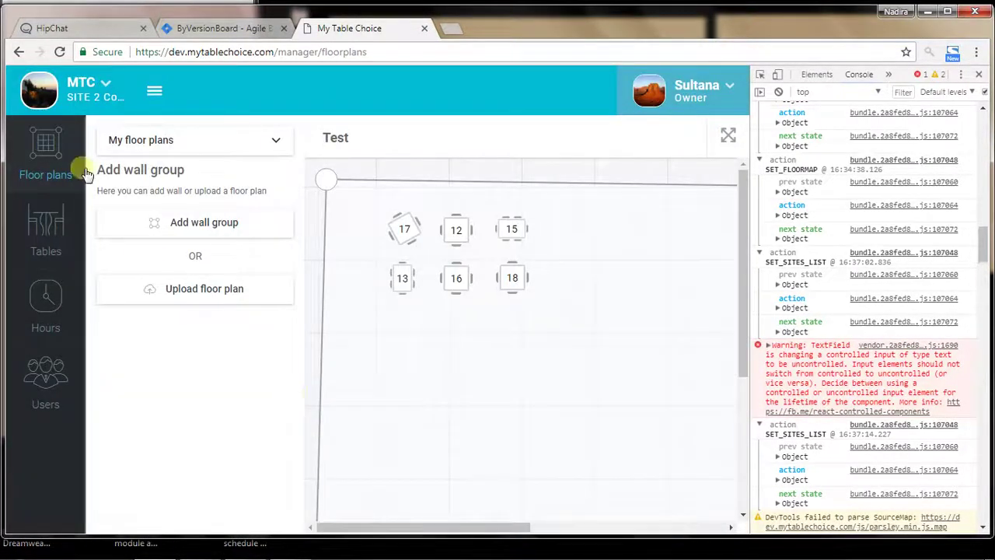
pyautogui.click(89, 92)
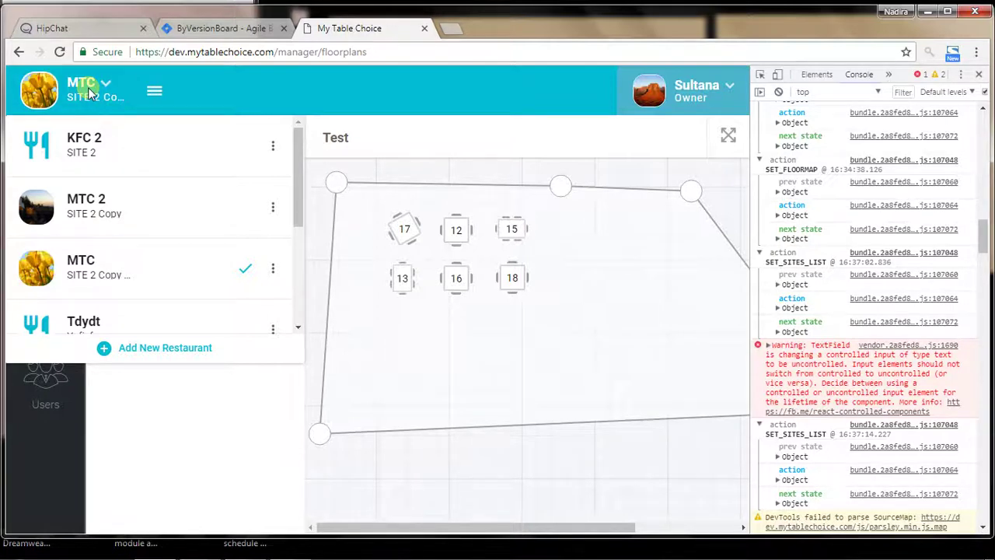
# Review MTC's details and its delete confirmation photo, cancelling both
pyautogui.click(274, 267)
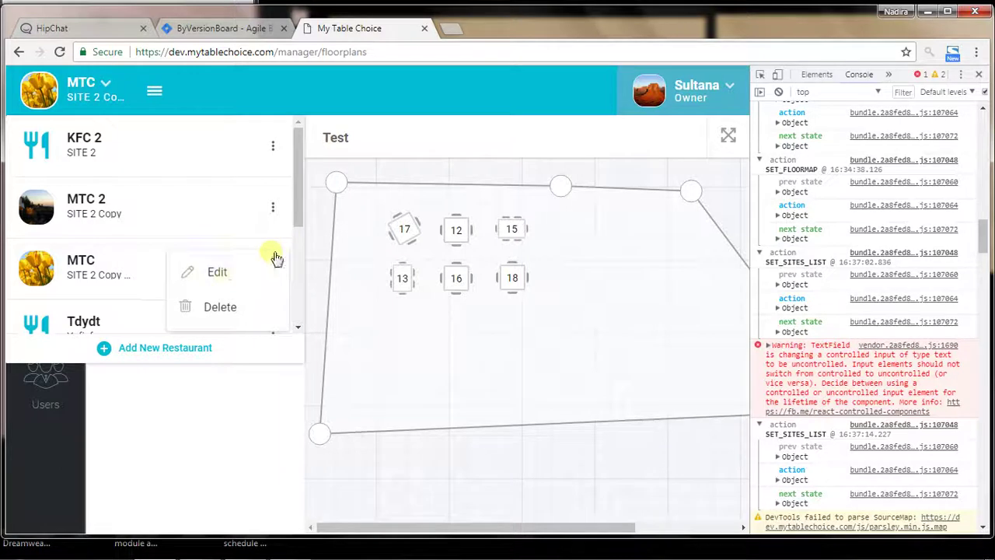
pyautogui.click(224, 279)
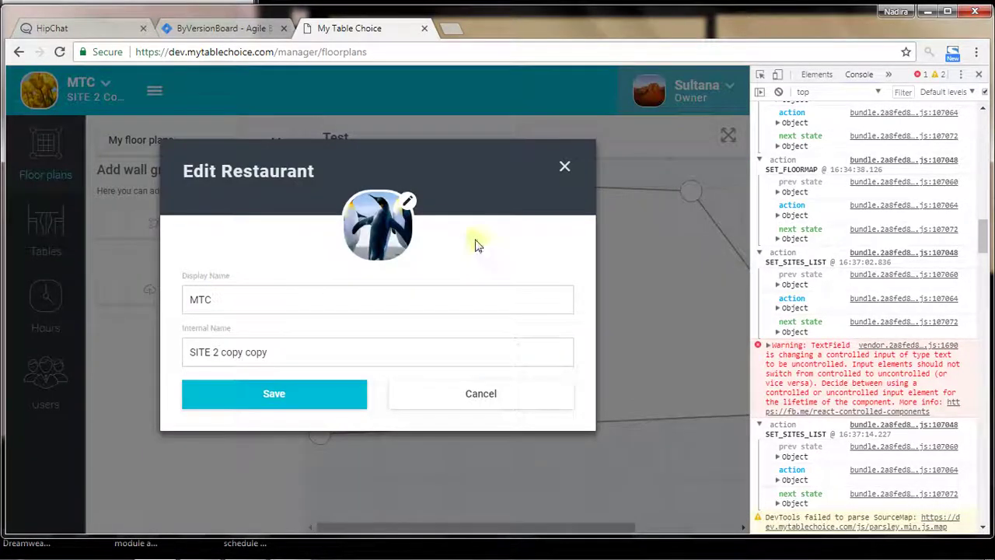
pyautogui.click(475, 397)
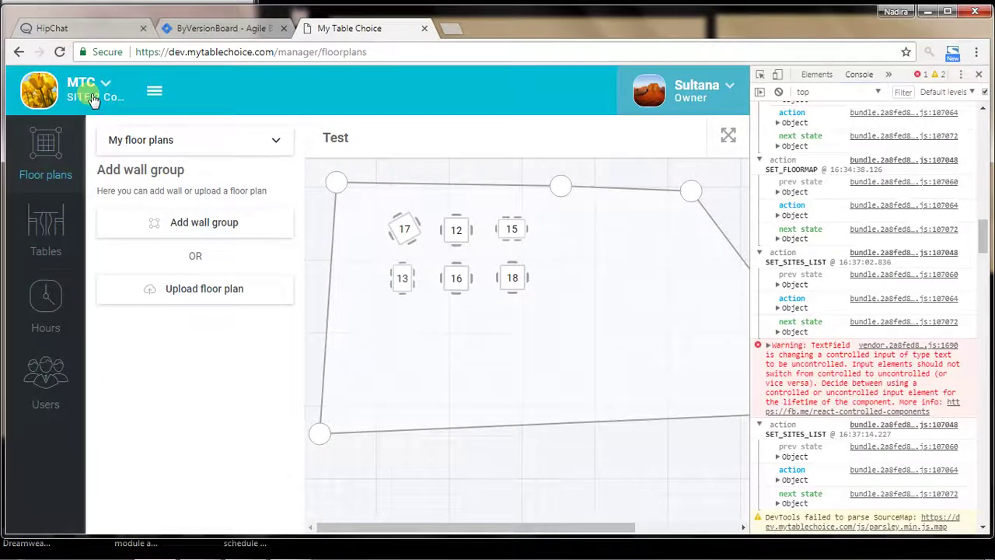
pyautogui.click(91, 99)
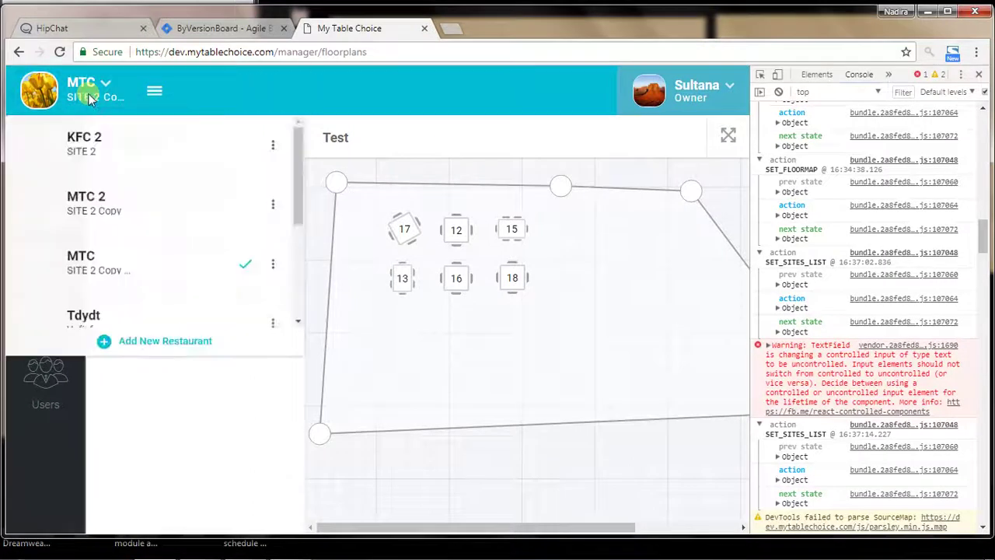
pyautogui.click(272, 272)
pyautogui.click(233, 307)
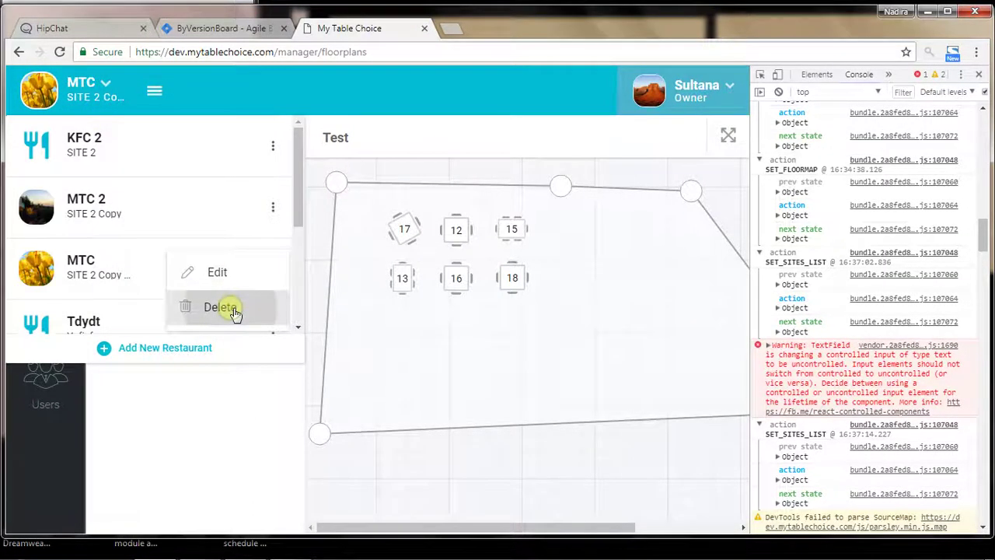
pyautogui.click(481, 321)
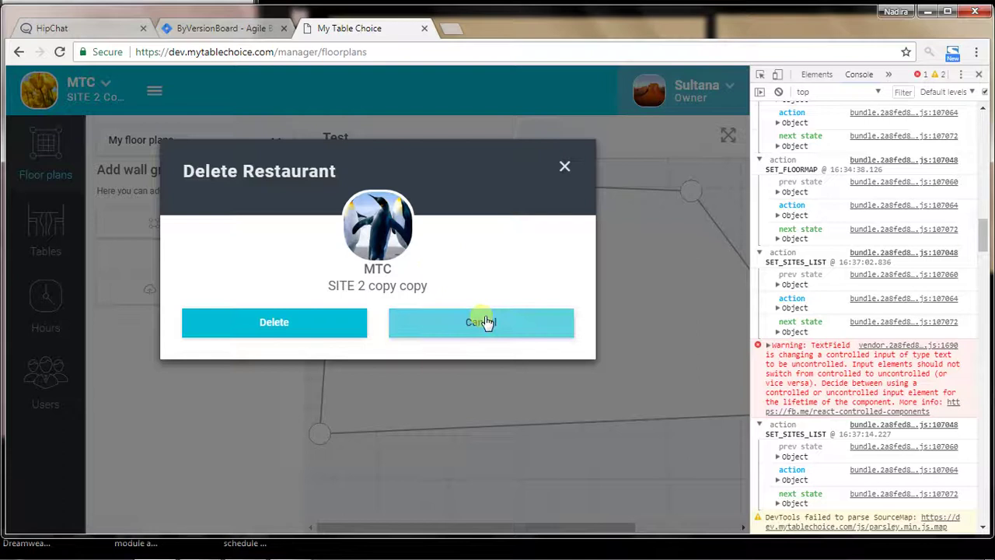
# Switch to MTC 2, preview and cancel its deletion, then scroll down the restaurant list
pyautogui.click(102, 101)
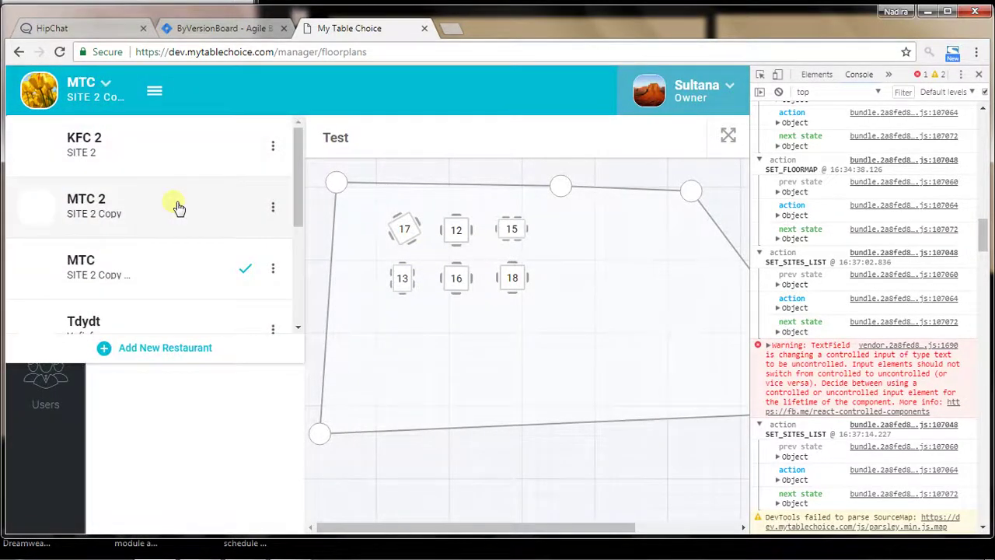
pyautogui.click(241, 210)
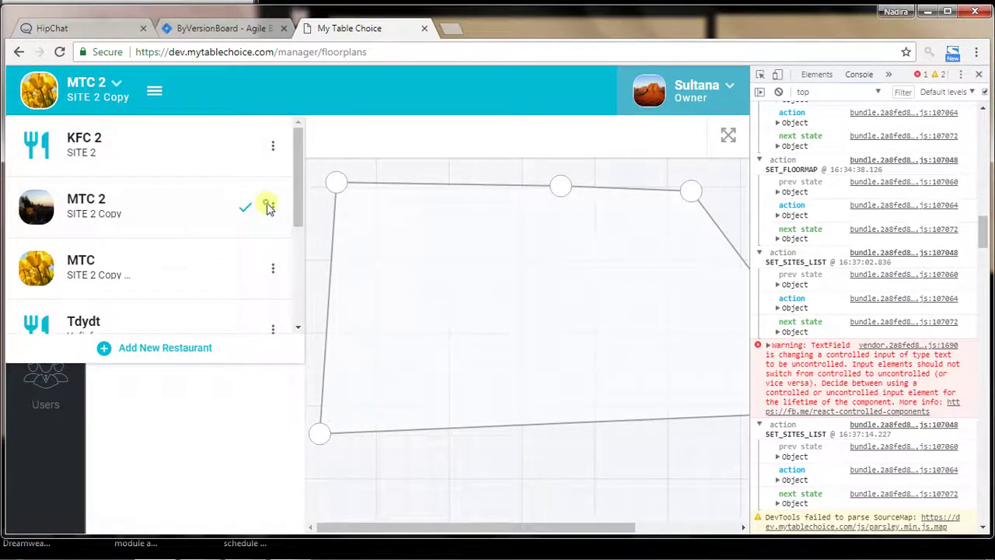
pyautogui.click(272, 207)
pyautogui.click(222, 245)
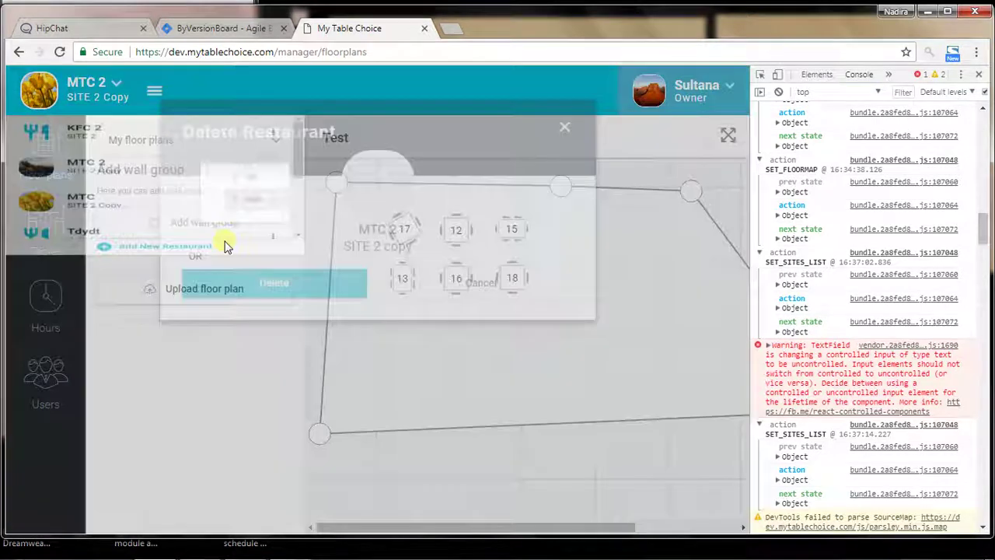
pyautogui.click(451, 325)
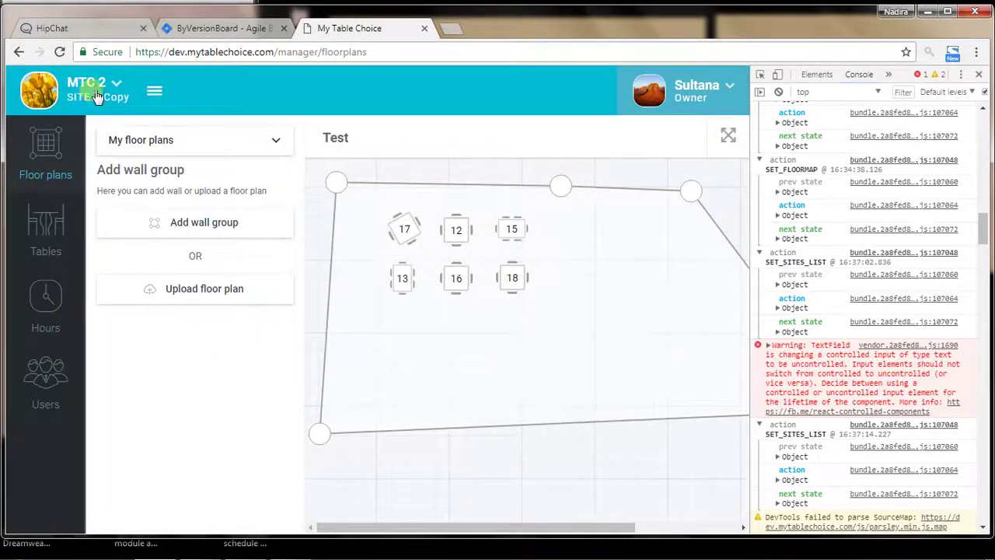
pyautogui.click(92, 89)
pyautogui.scroll(-1, 216, 175)
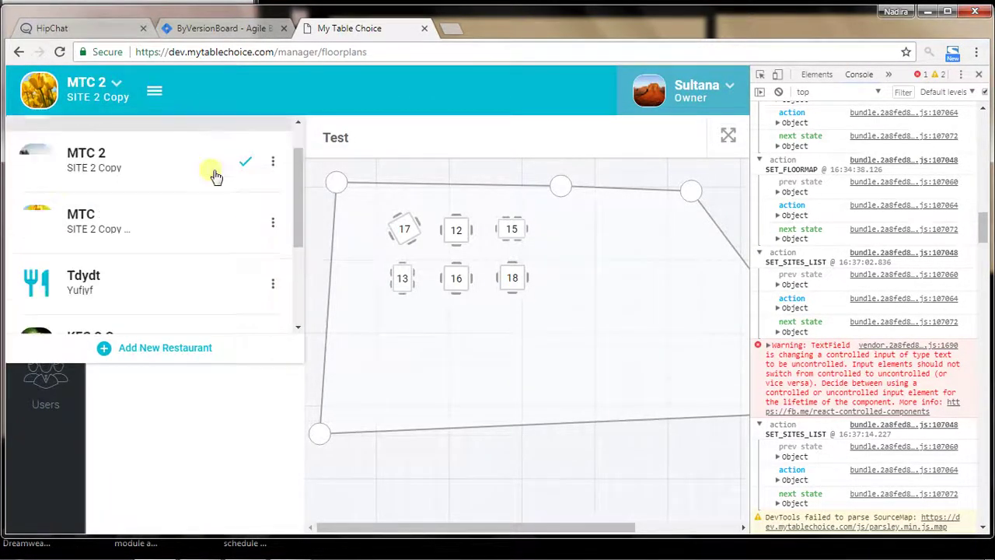
pyautogui.scroll(-2, 216, 176)
# Edit Tdydt Copy and save it with the cropped Hydrangeas profile photo
pyautogui.click(273, 242)
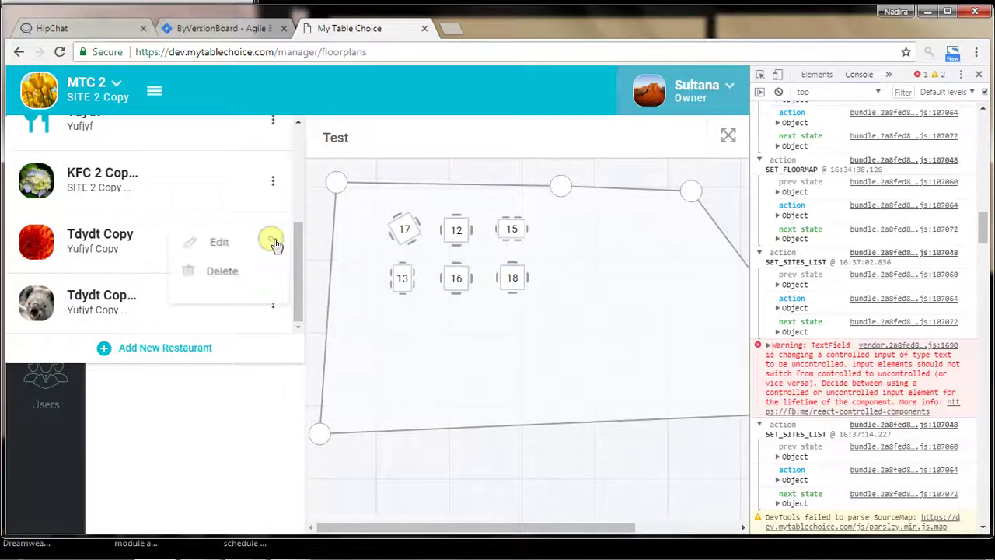
pyautogui.click(225, 244)
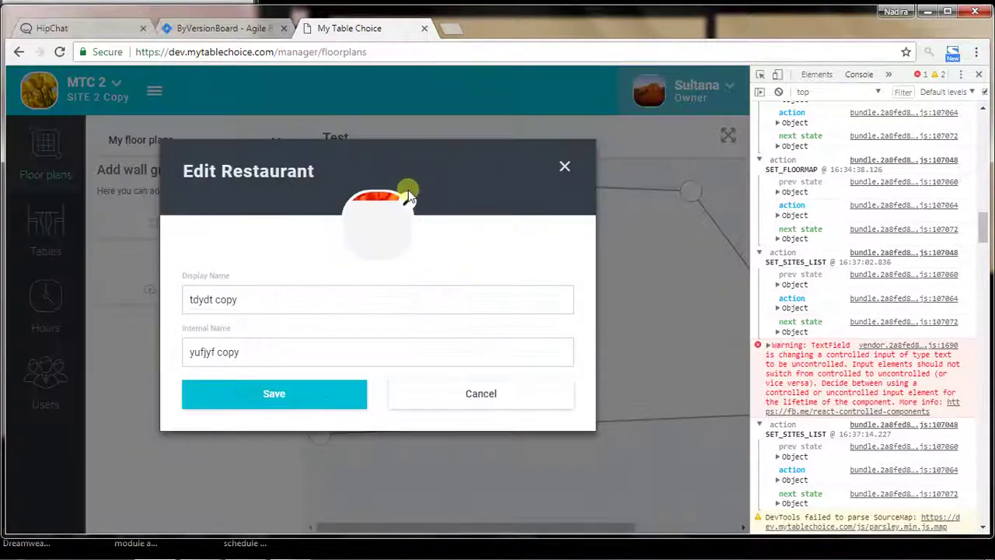
pyautogui.click(379, 230)
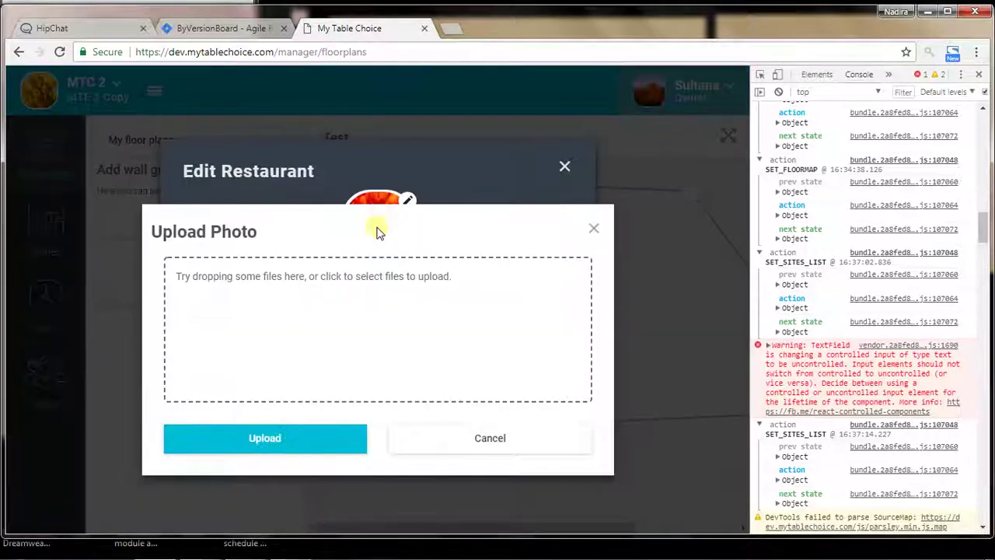
pyautogui.click(350, 278)
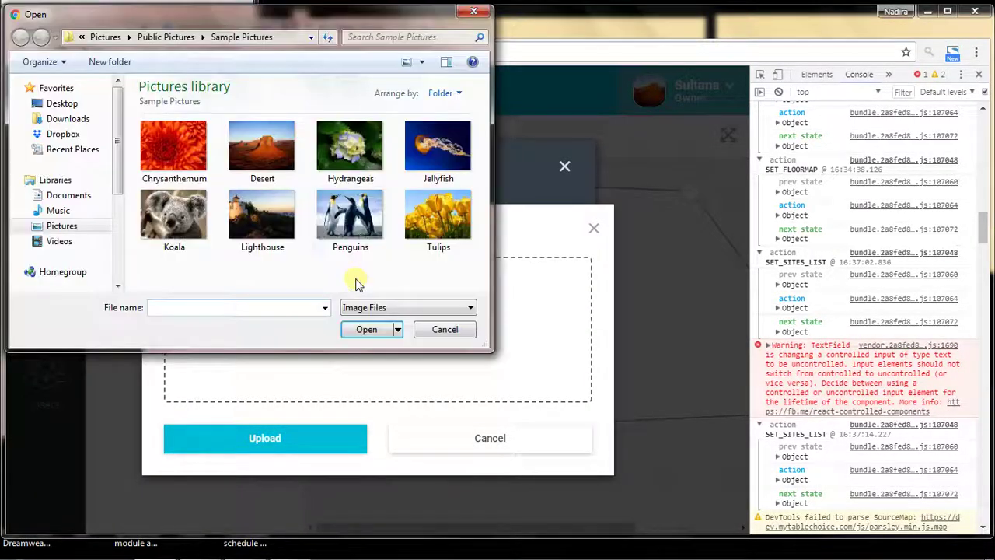
pyautogui.click(342, 155)
pyautogui.click(359, 330)
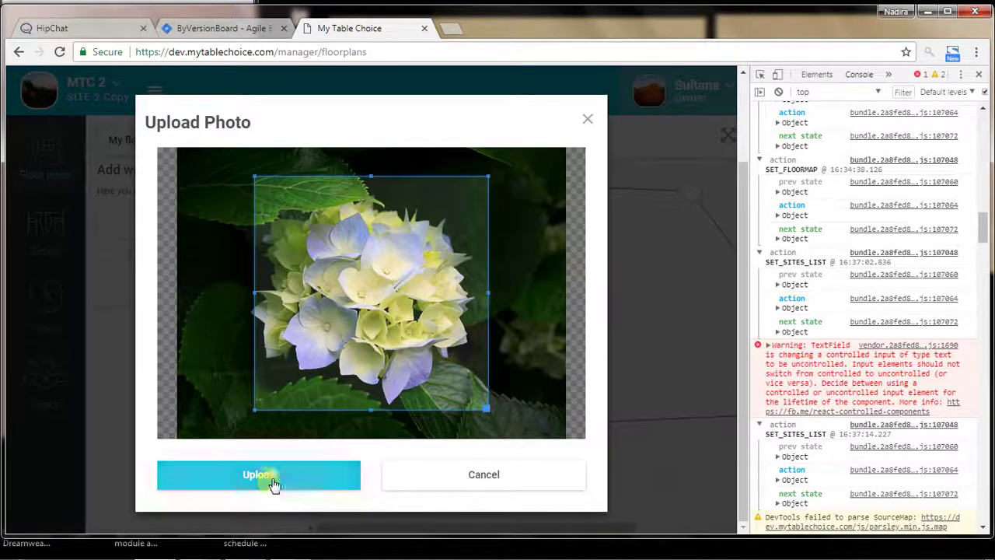
pyautogui.click(275, 483)
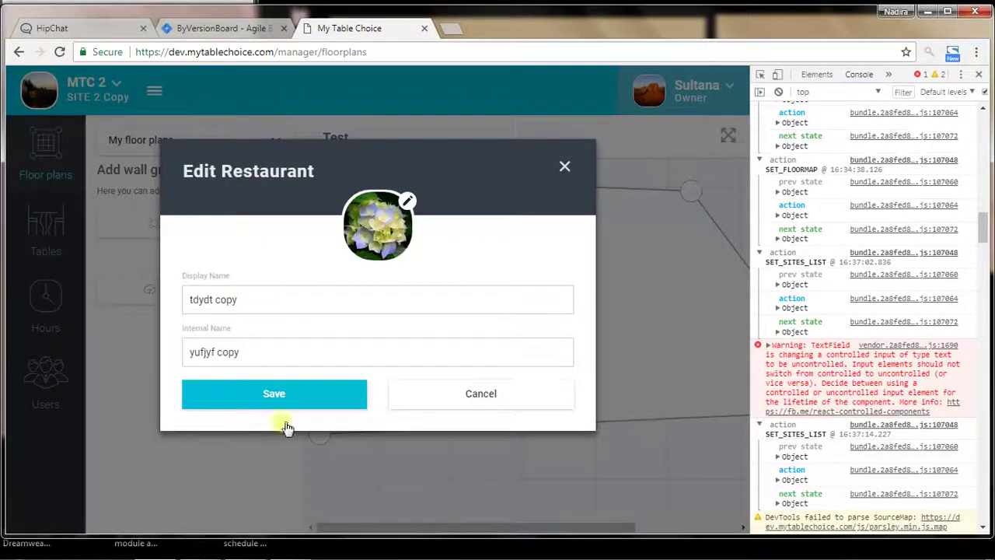
pyautogui.click(288, 406)
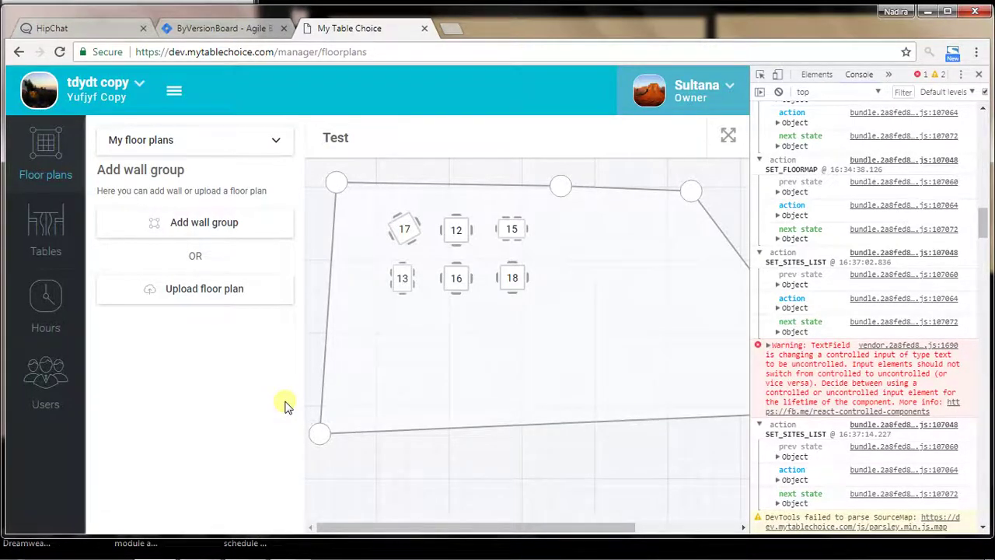
# Scroll the console log, then open the restaurant list and scroll down to Tdydt Copy
pyautogui.scroll(-5, 981, 226)
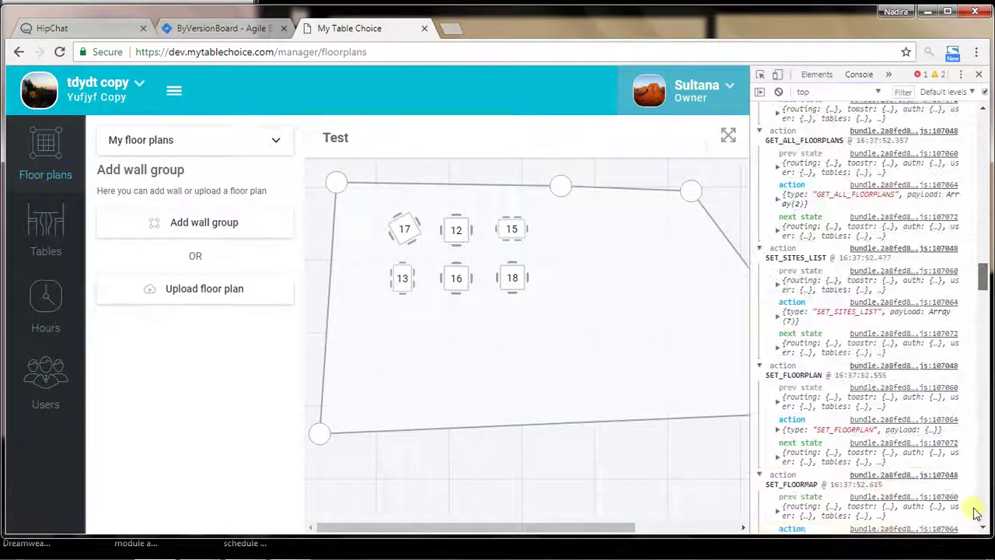
pyautogui.scroll(-10, 975, 511)
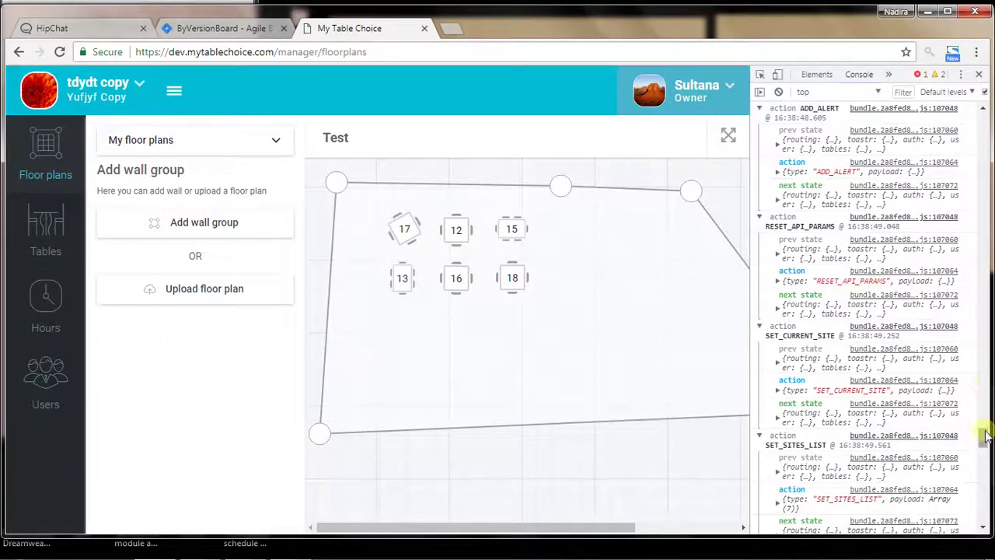
pyautogui.moveTo(986, 437); pyautogui.dragTo(983, 513)
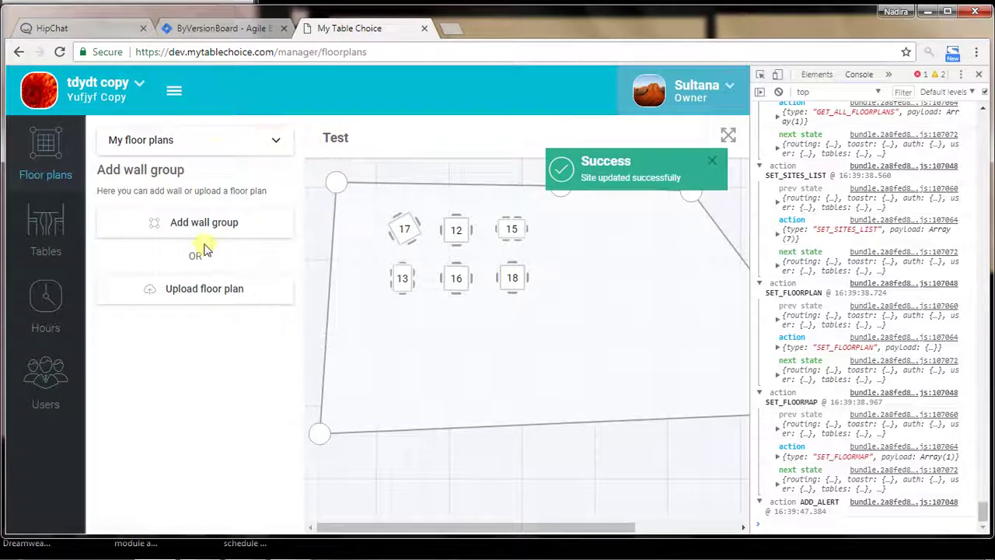
pyautogui.click(136, 94)
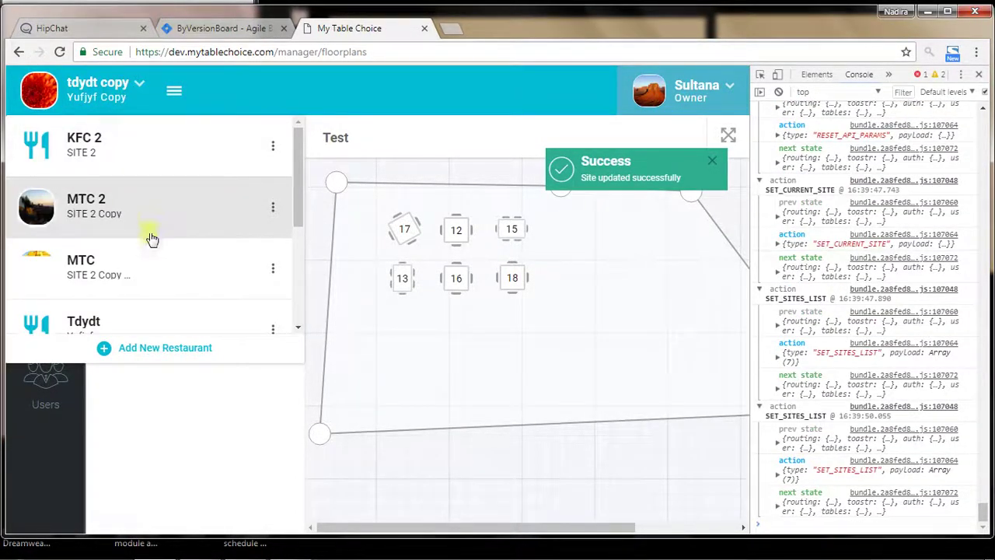
pyautogui.scroll(-2, 174, 251)
pyautogui.scroll(-2, 174, 251)
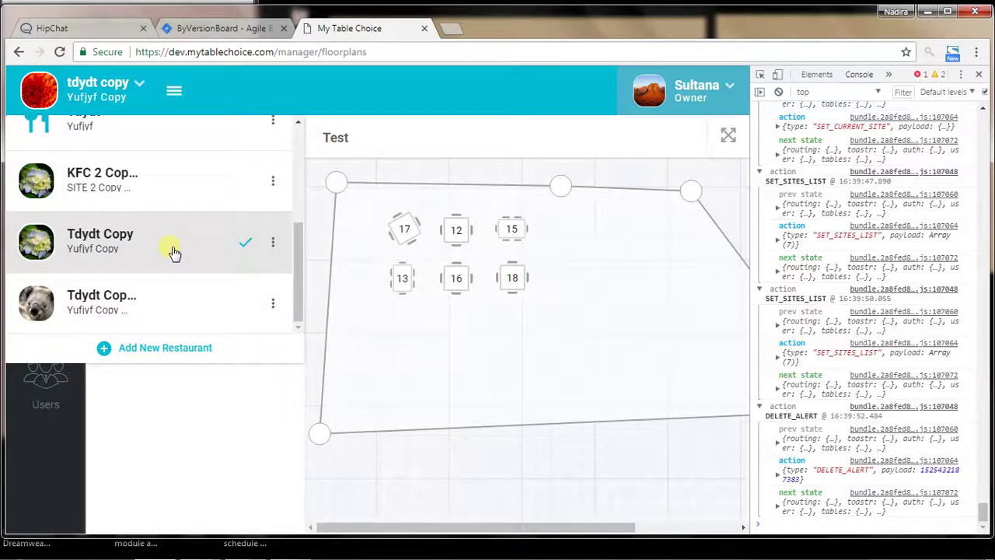
# Open Tdydt Copy's details to check its photo, then cancel
pyautogui.click(273, 243)
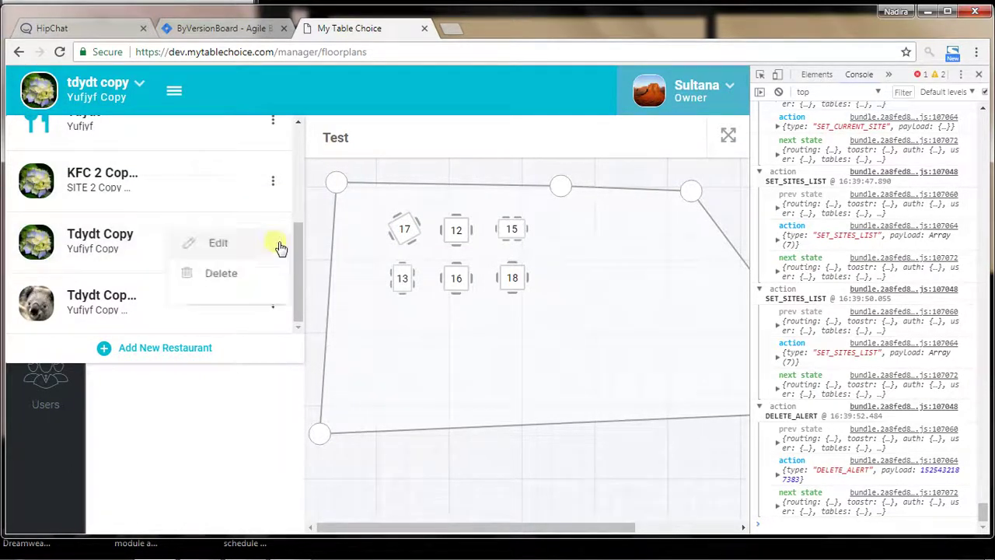
pyautogui.click(241, 250)
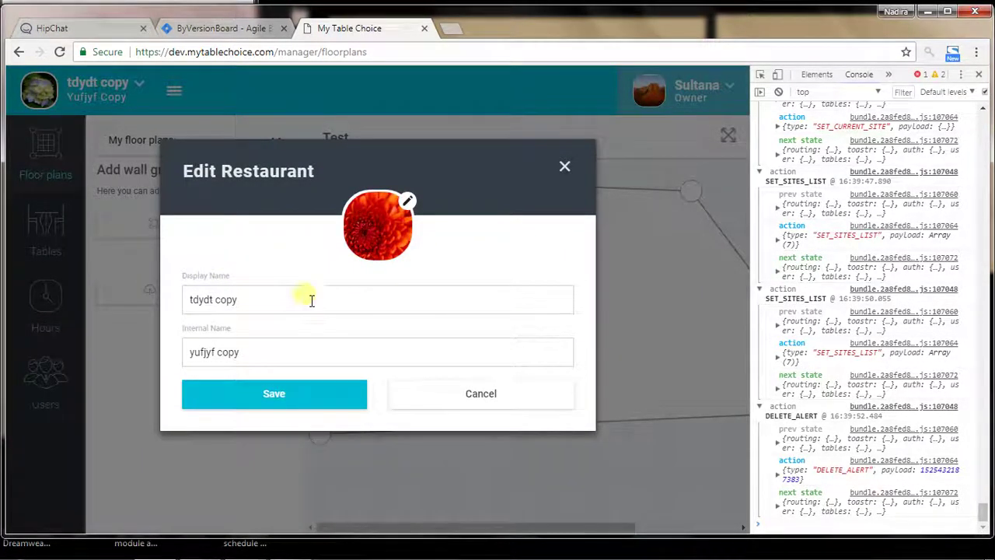
pyautogui.click(451, 393)
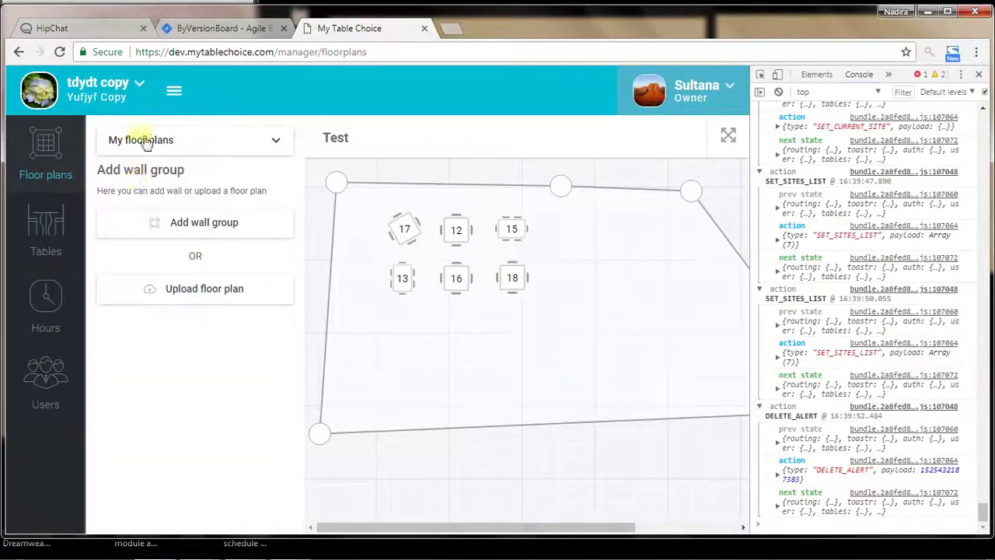
# Find KFC 2 Copy in the restaurant list, open its details, and cancel without saving
pyautogui.click(140, 84)
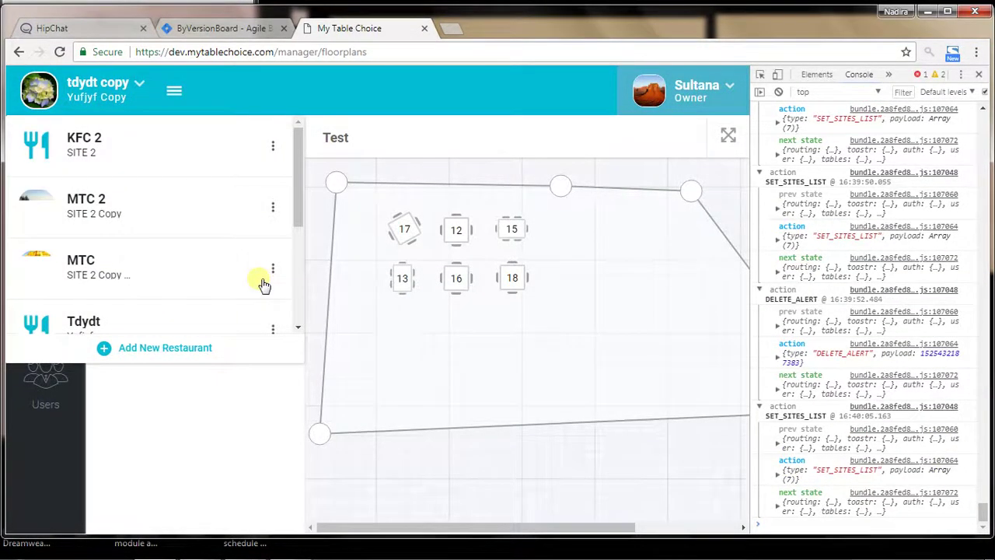
pyautogui.scroll(-3, 263, 268)
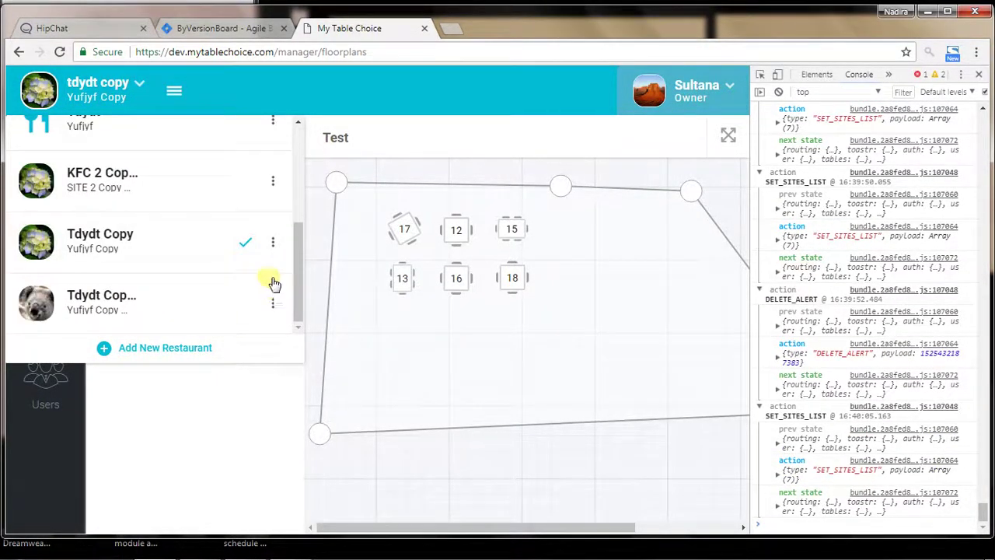
pyautogui.scroll(1, 266, 272)
pyautogui.scroll(1, 264, 272)
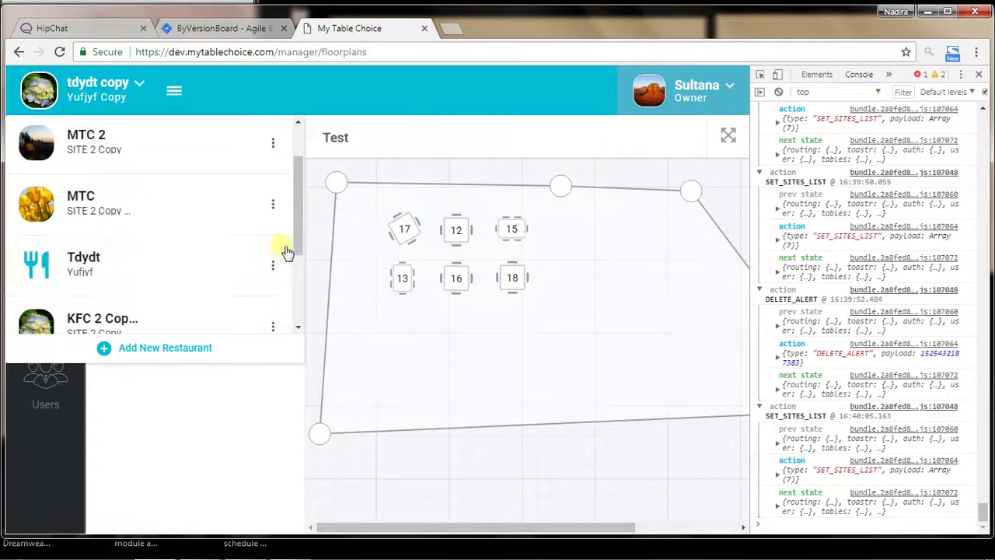
pyautogui.scroll(1, 268, 266)
pyautogui.scroll(-3, 268, 265)
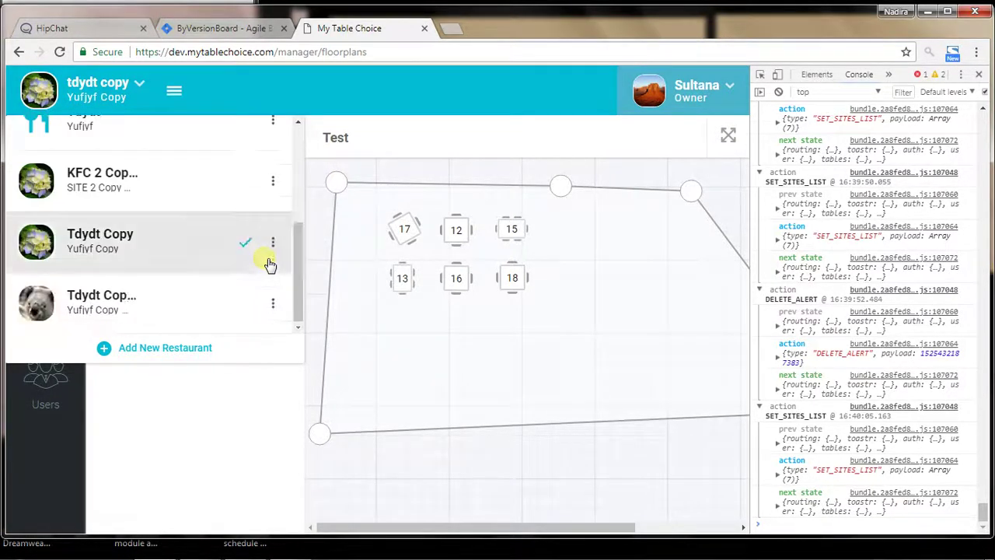
pyautogui.click(273, 182)
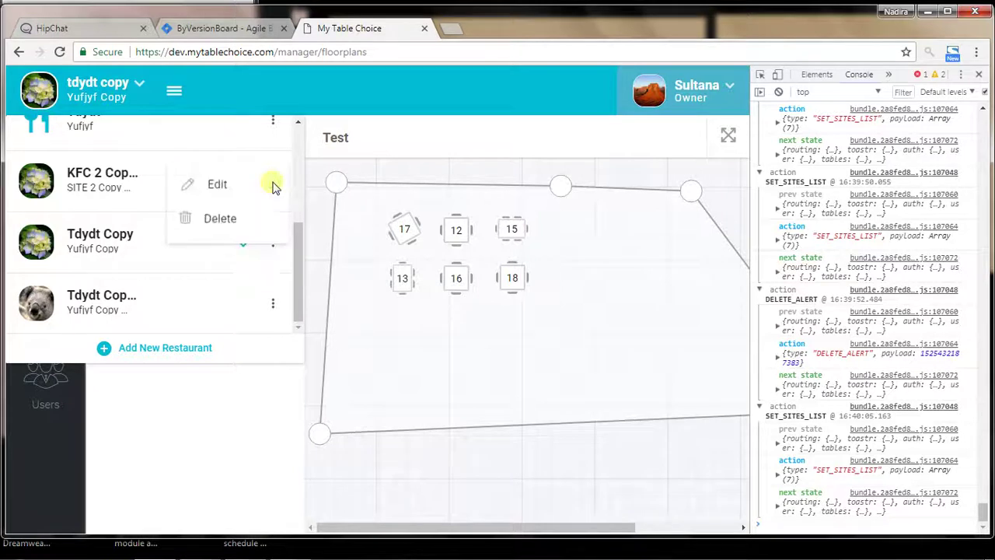
pyautogui.click(226, 187)
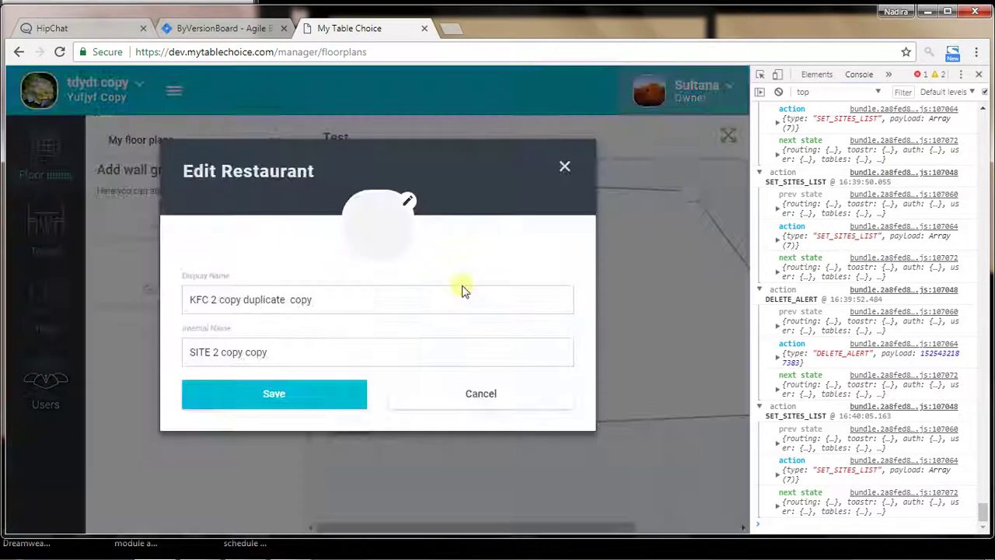
pyautogui.click(478, 398)
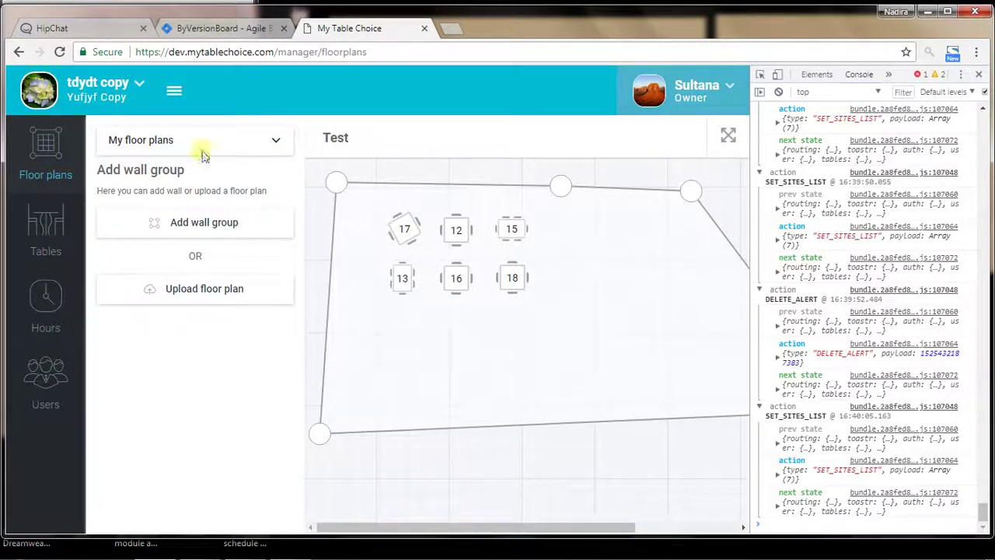
pyautogui.click(128, 91)
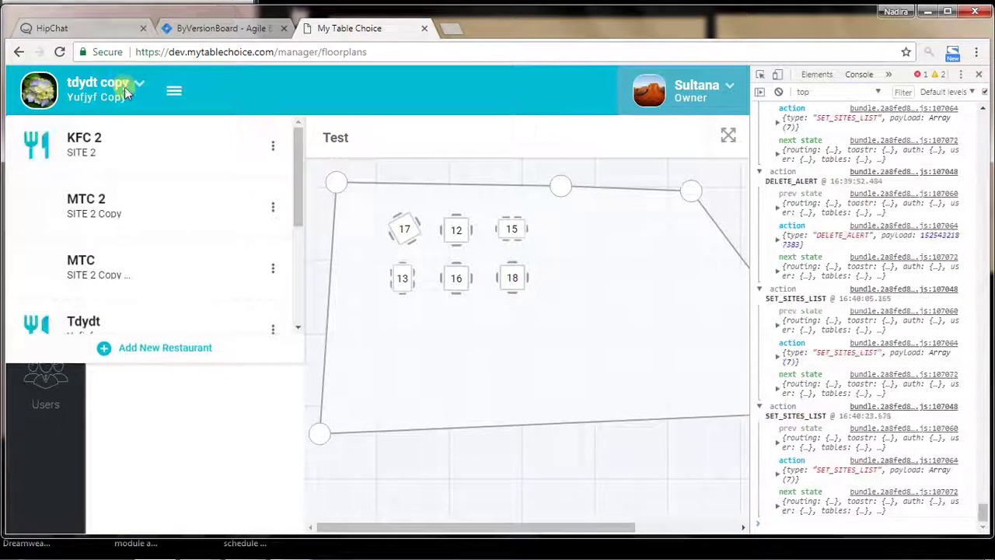
pyautogui.click(273, 210)
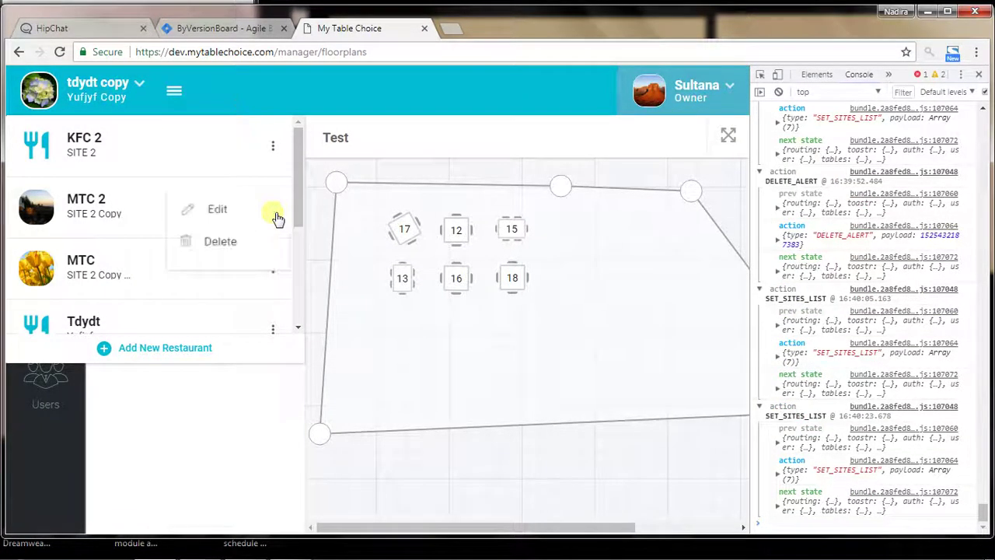
pyautogui.click(210, 217)
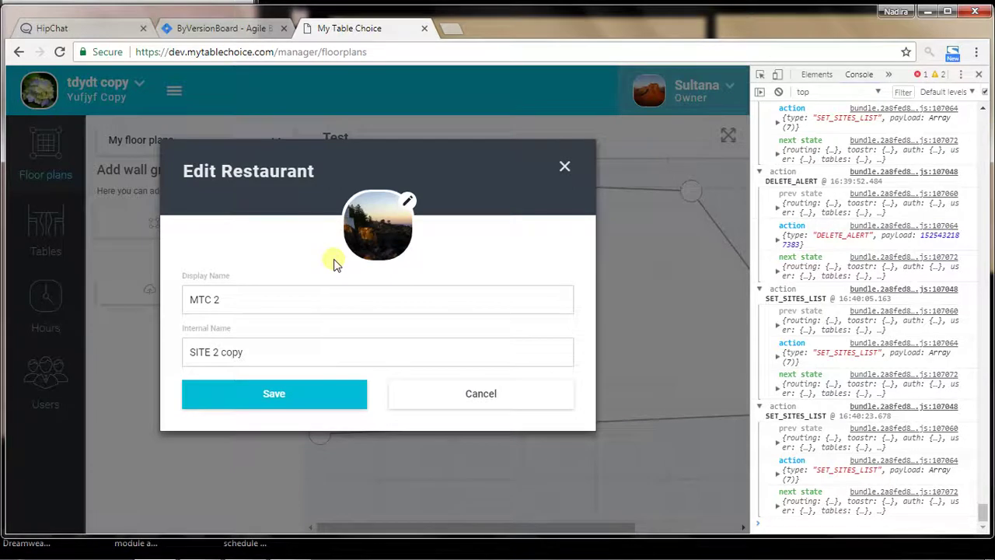
pyautogui.click(463, 393)
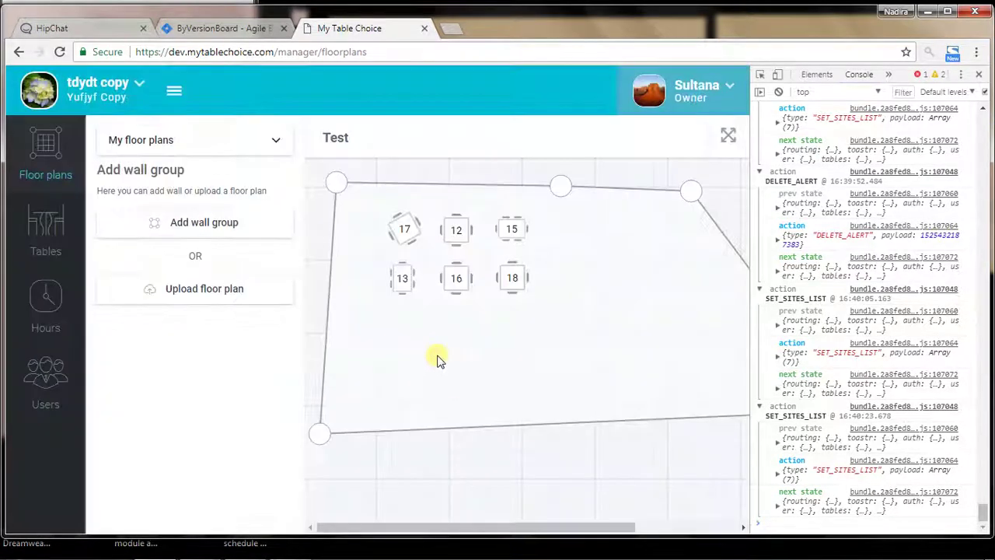
pyautogui.click(132, 92)
pyautogui.click(275, 209)
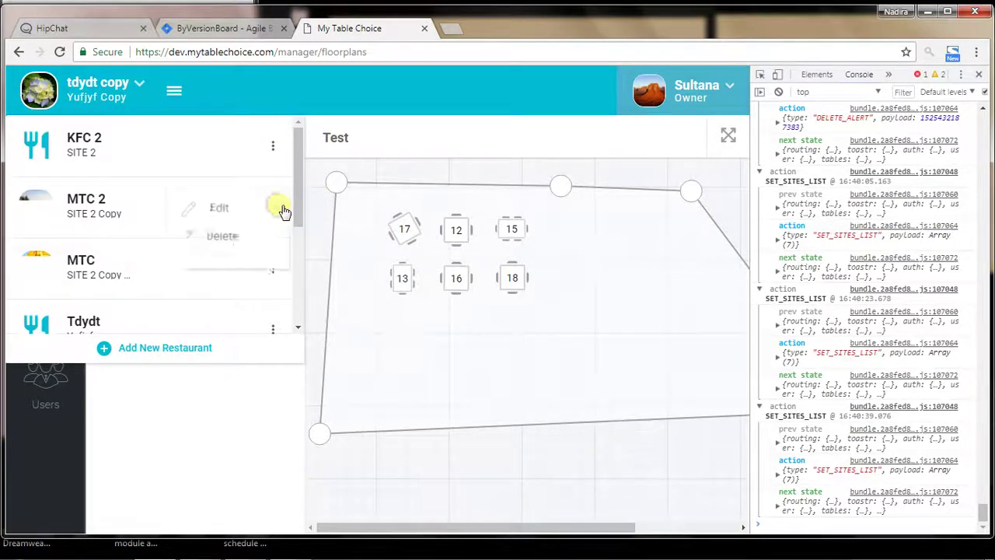
pyautogui.click(217, 209)
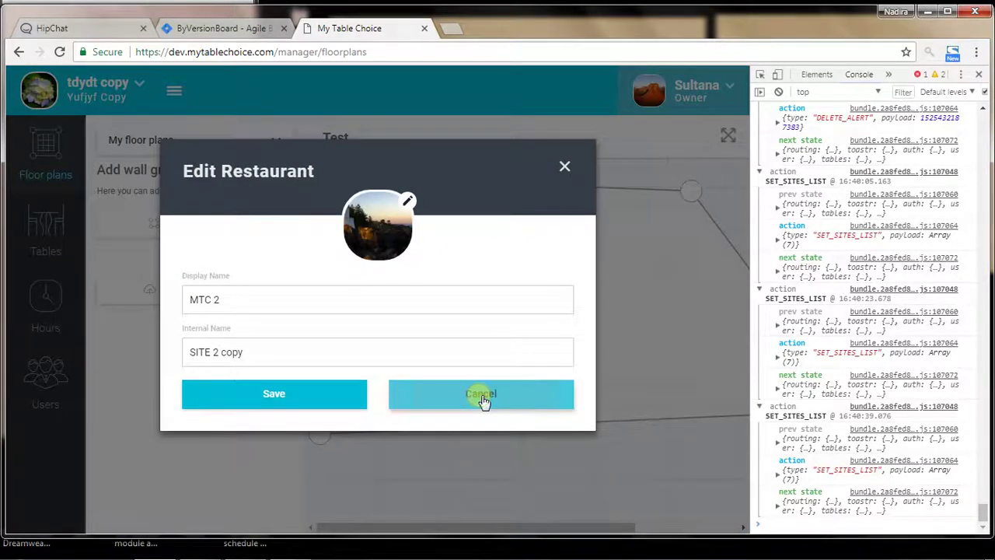
pyautogui.click(481, 398)
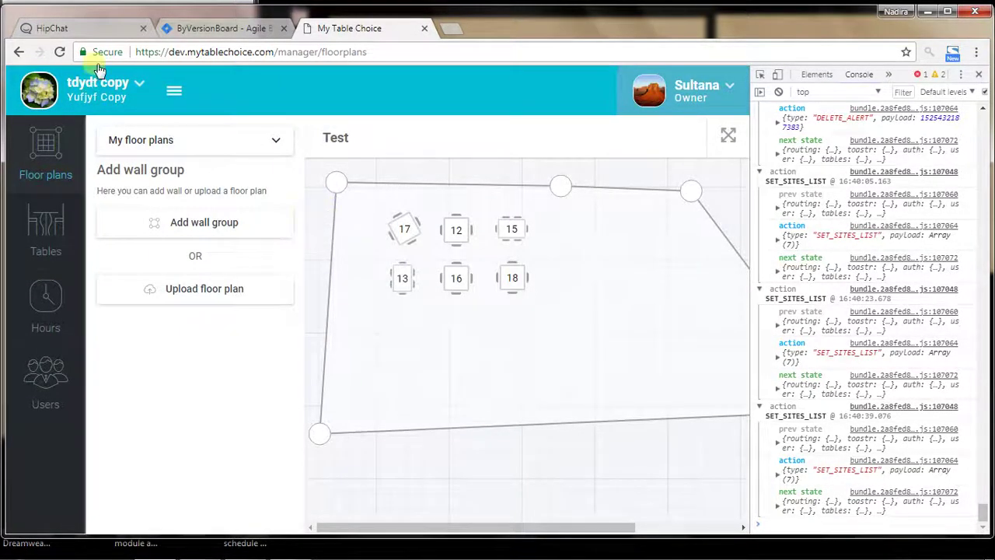
pyautogui.click(111, 97)
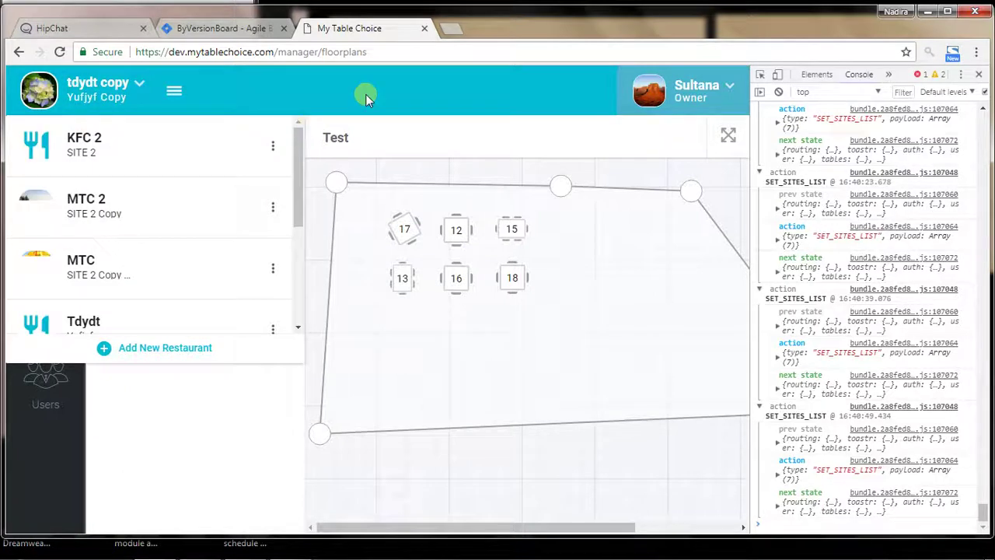
# Close the restaurant switcher, log out of the owner account, and select the page address
pyautogui.click(723, 104)
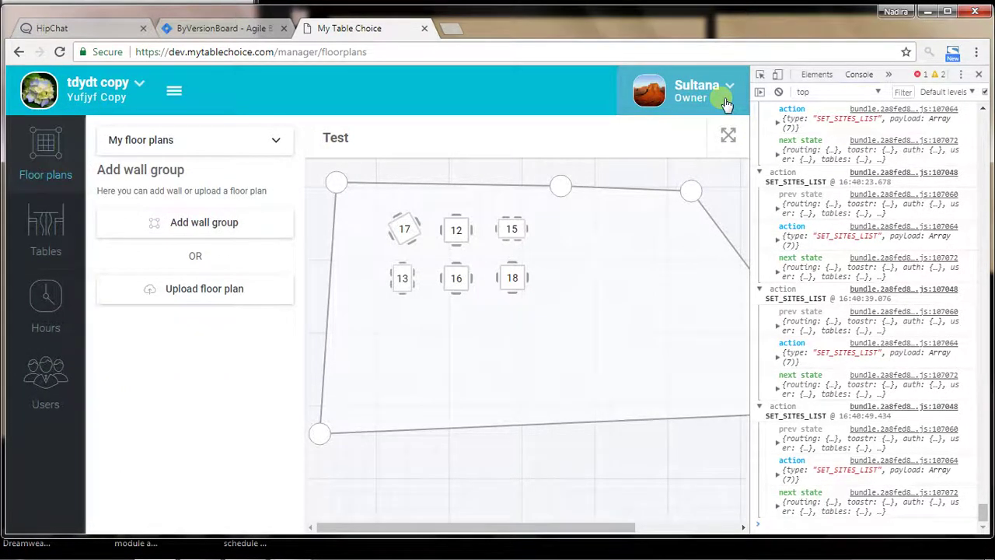
pyautogui.click(725, 104)
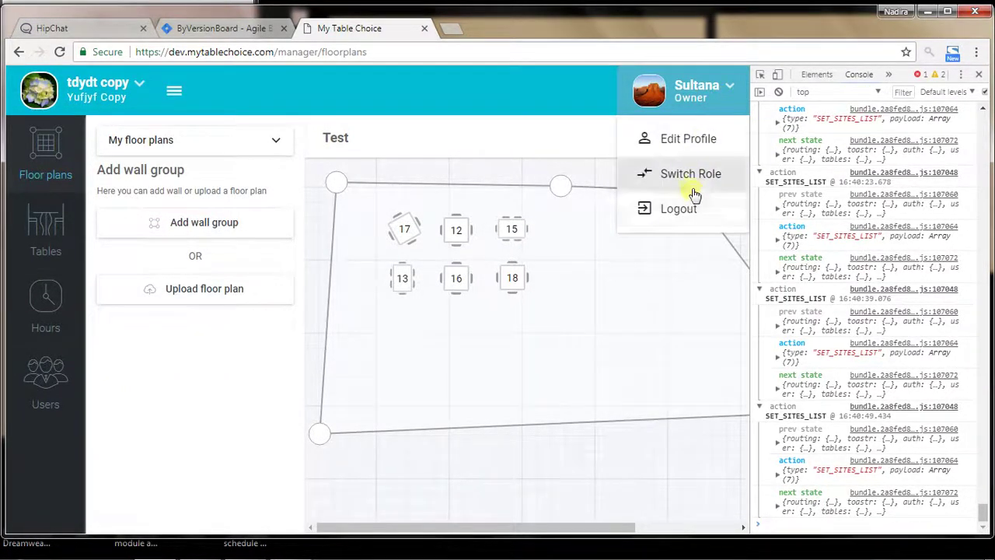
pyautogui.click(680, 214)
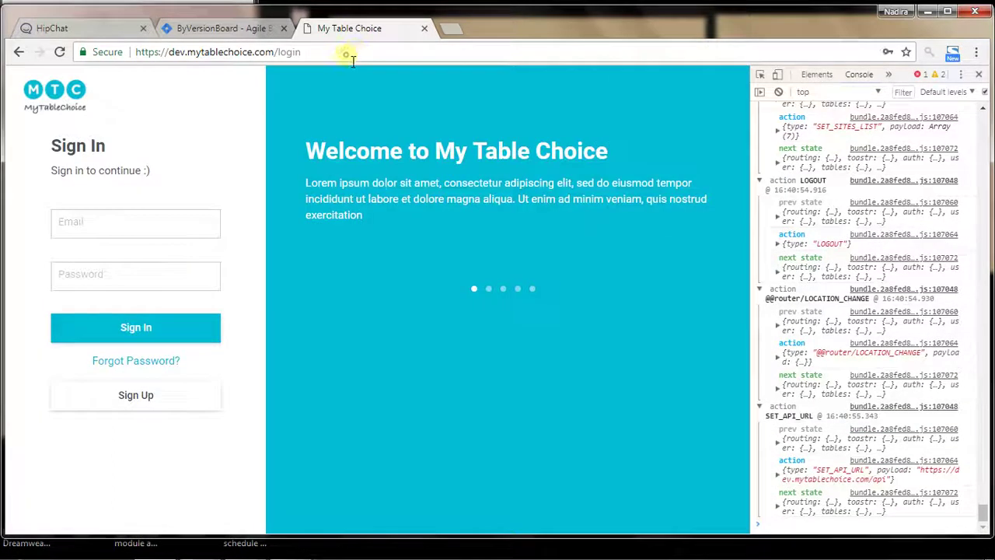
pyautogui.click(352, 59)
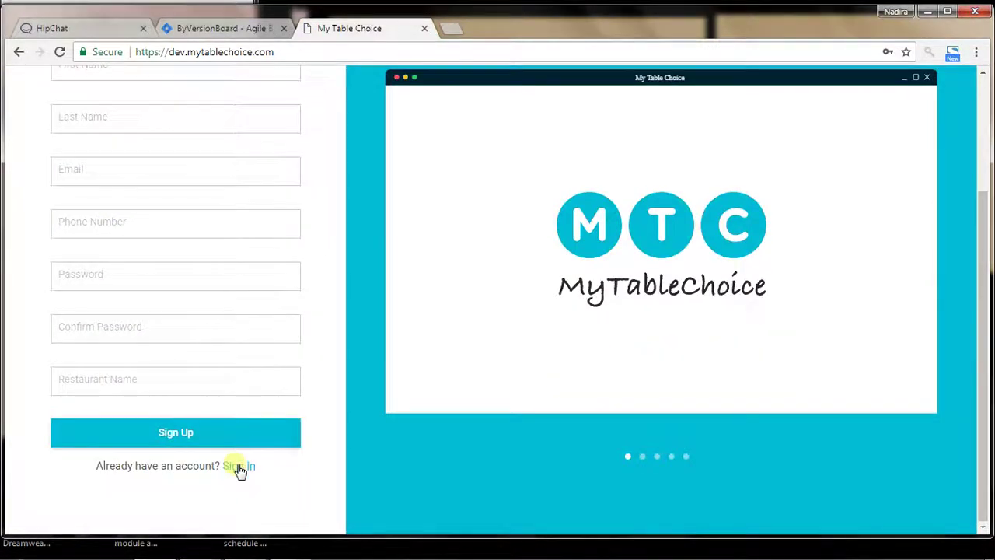
# Sign back in with the owner account's e-mail, returning to KFC 2's Test floor plan
pyautogui.click(238, 466)
pyautogui.doubleClick(173, 223)
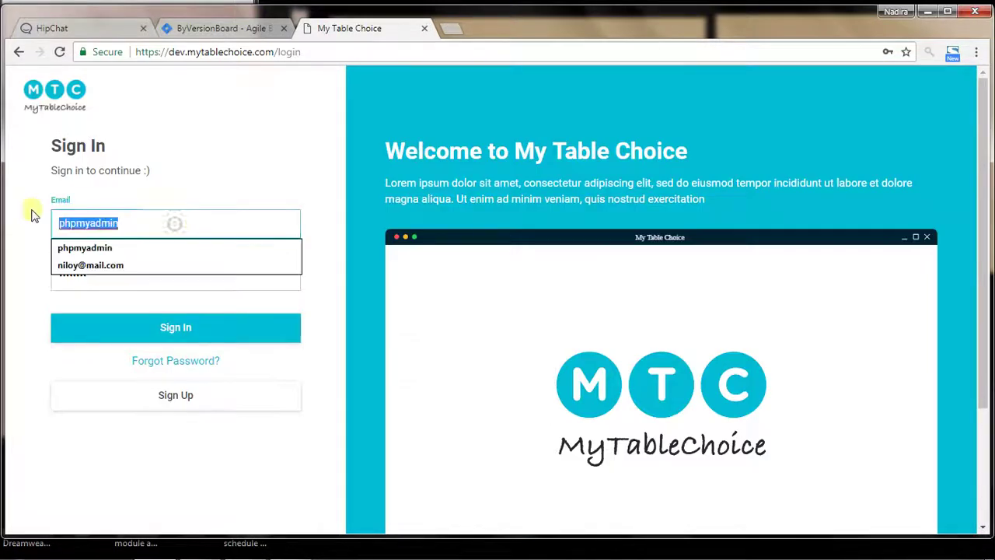
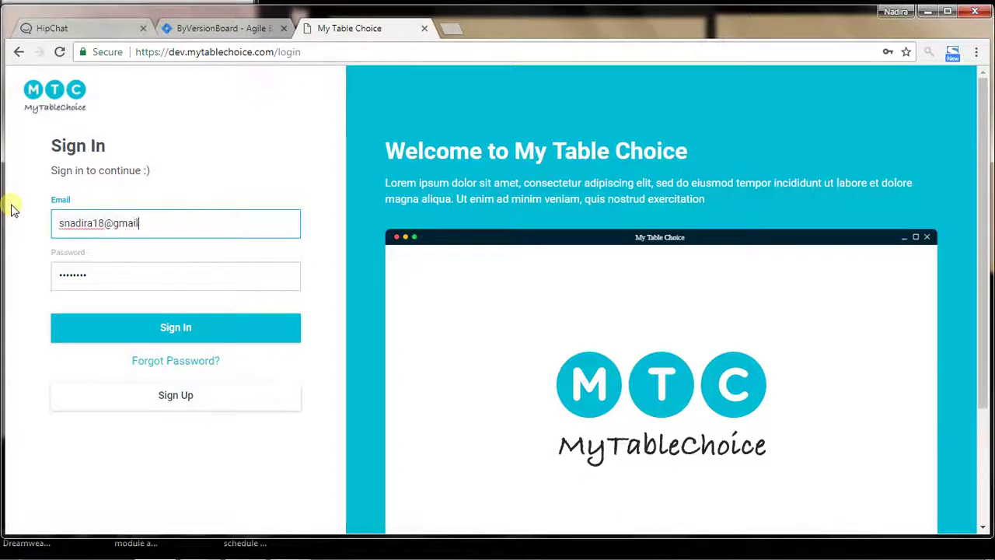
pyautogui.press('Tab')
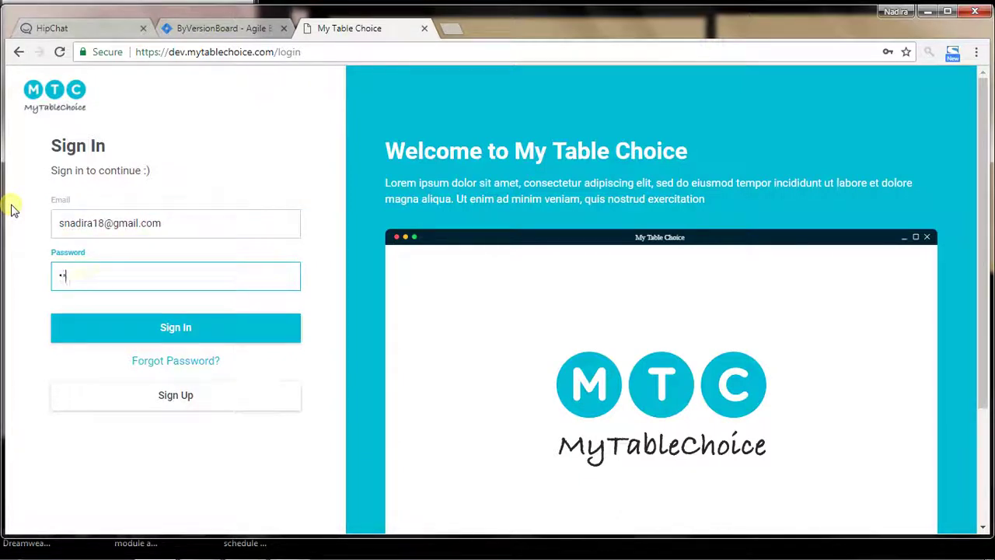
pyautogui.press('Return')
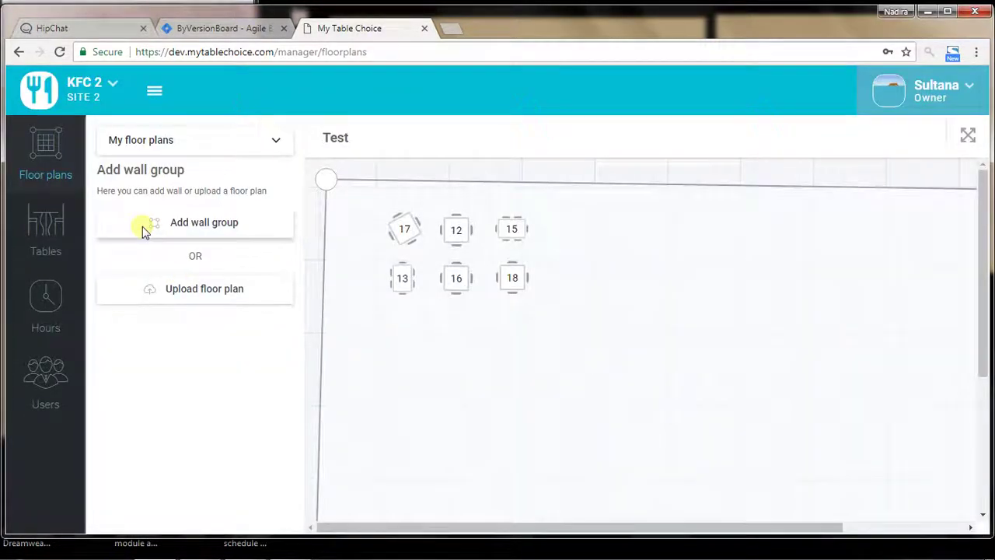
pyautogui.click(114, 95)
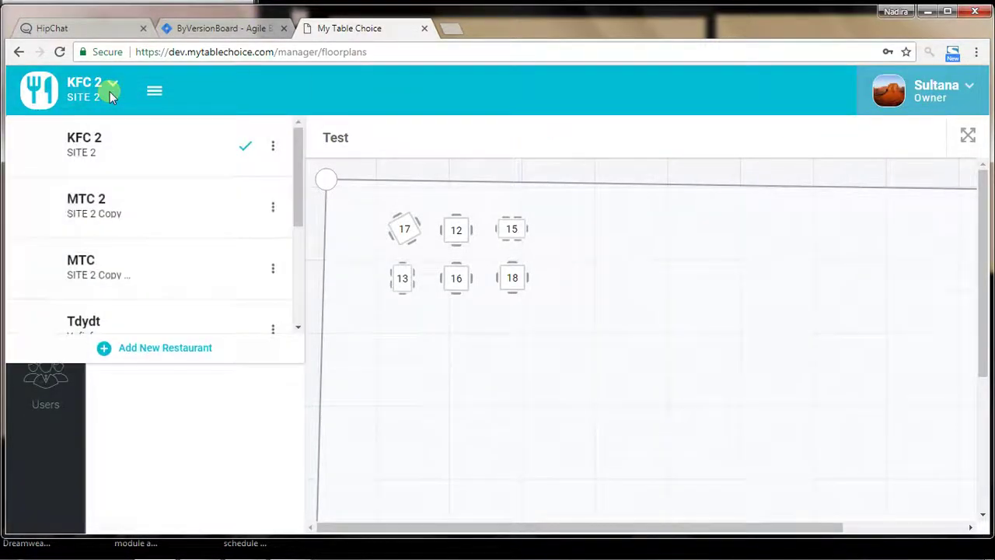
pyautogui.scroll(-1, 296, 281)
pyautogui.scroll(-1, 294, 278)
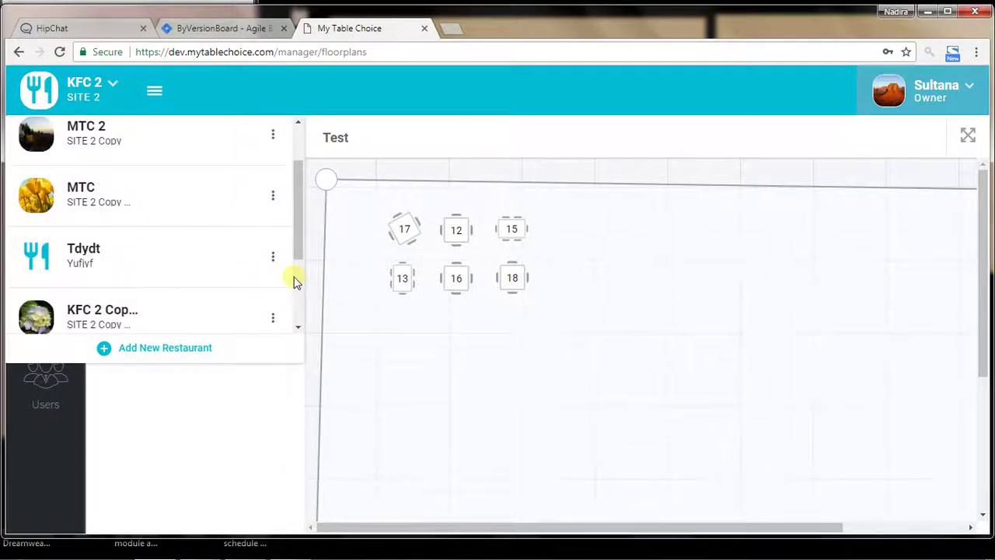
pyautogui.scroll(-2, 209, 249)
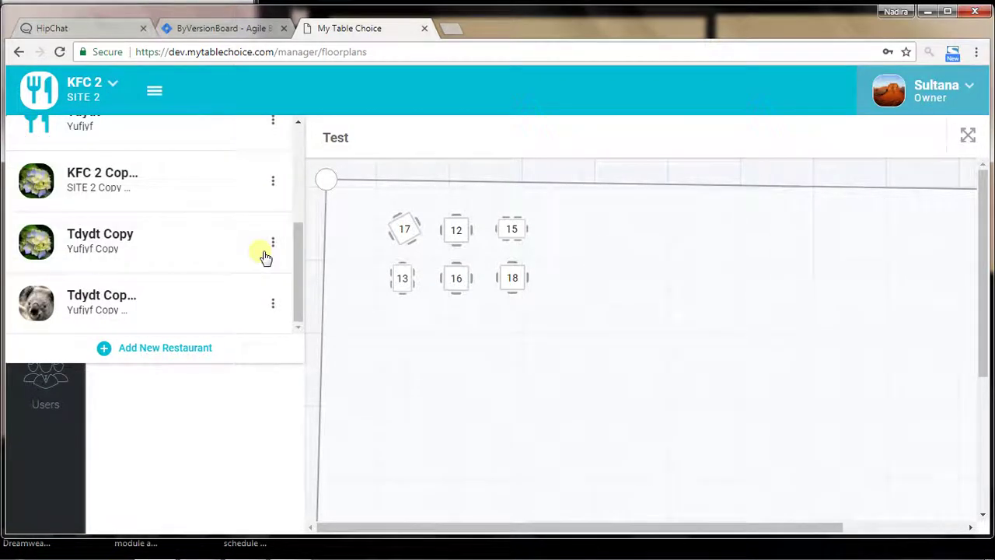
pyautogui.scroll(3, 260, 255)
pyautogui.scroll(1, 265, 257)
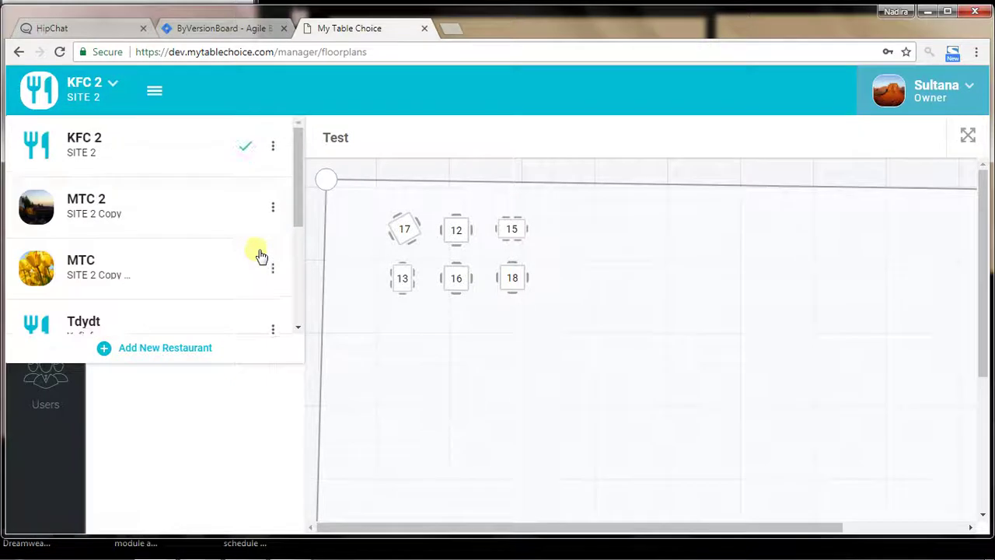
pyautogui.click(269, 208)
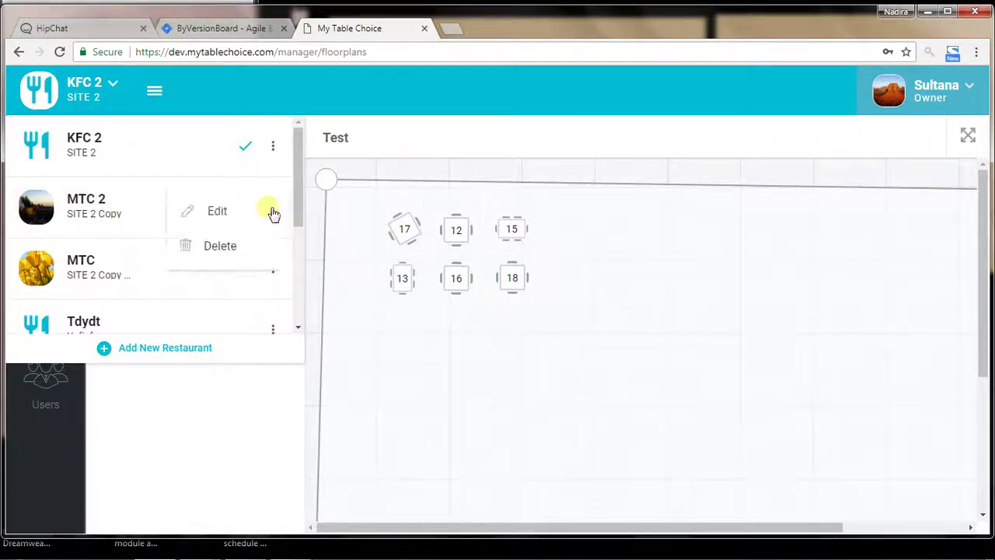
pyautogui.click(237, 207)
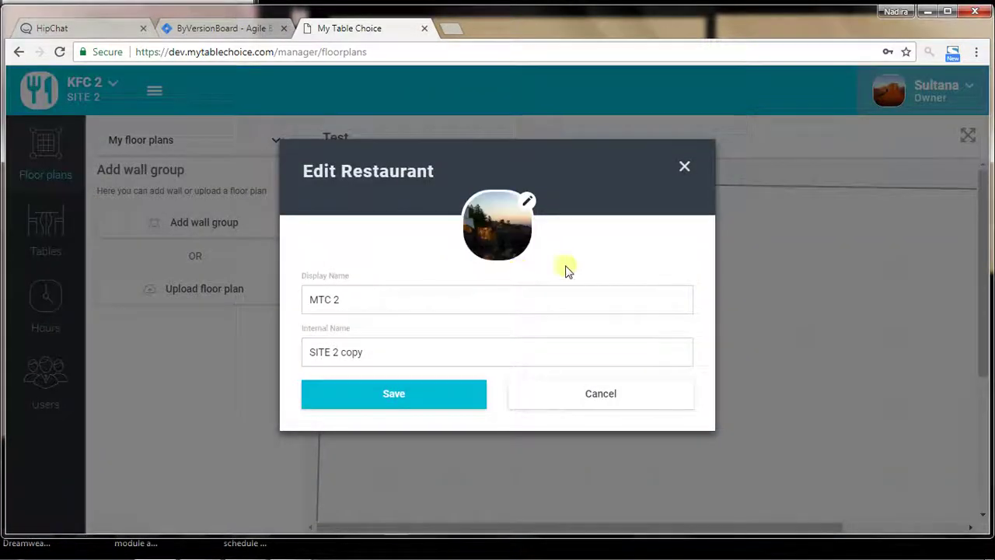
pyautogui.click(586, 391)
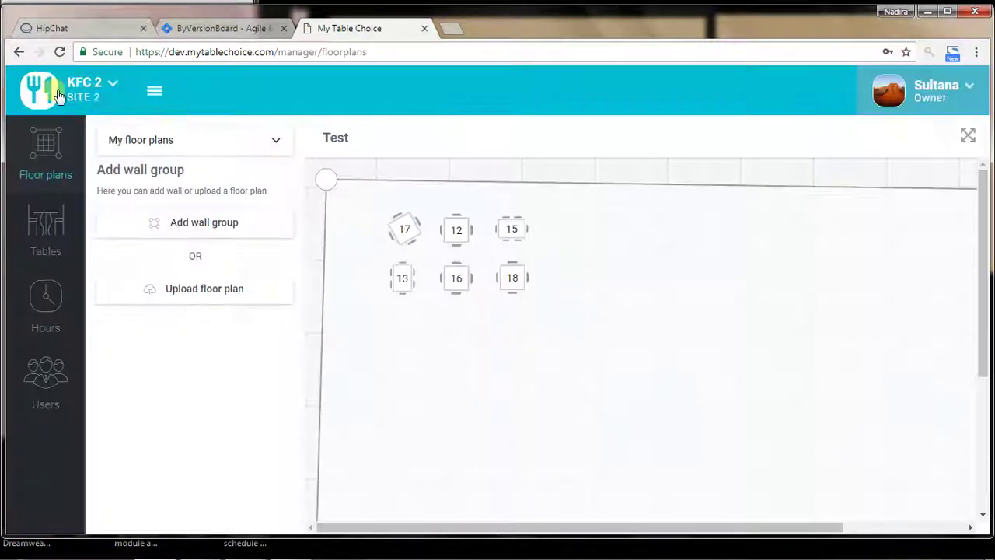
pyautogui.click(82, 86)
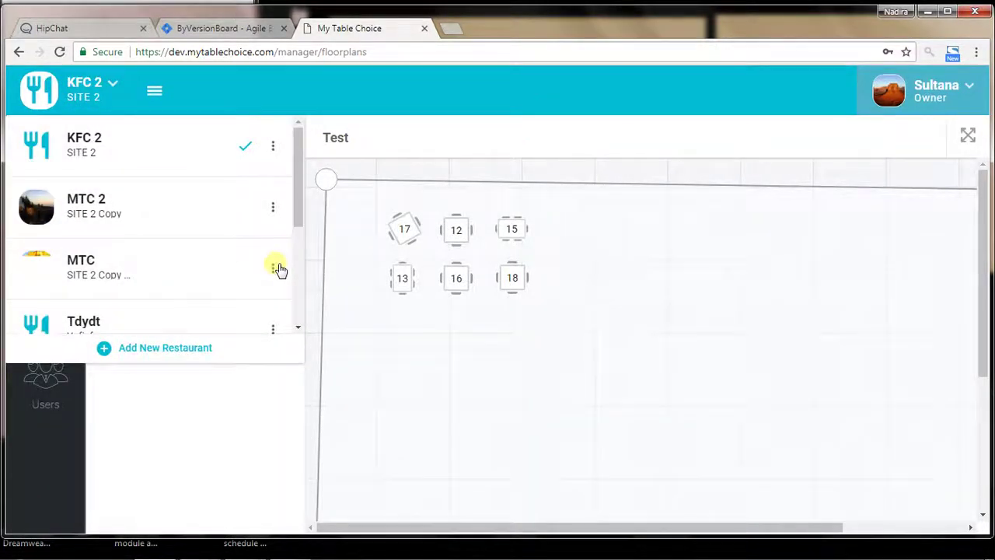
pyautogui.click(277, 268)
pyautogui.click(220, 272)
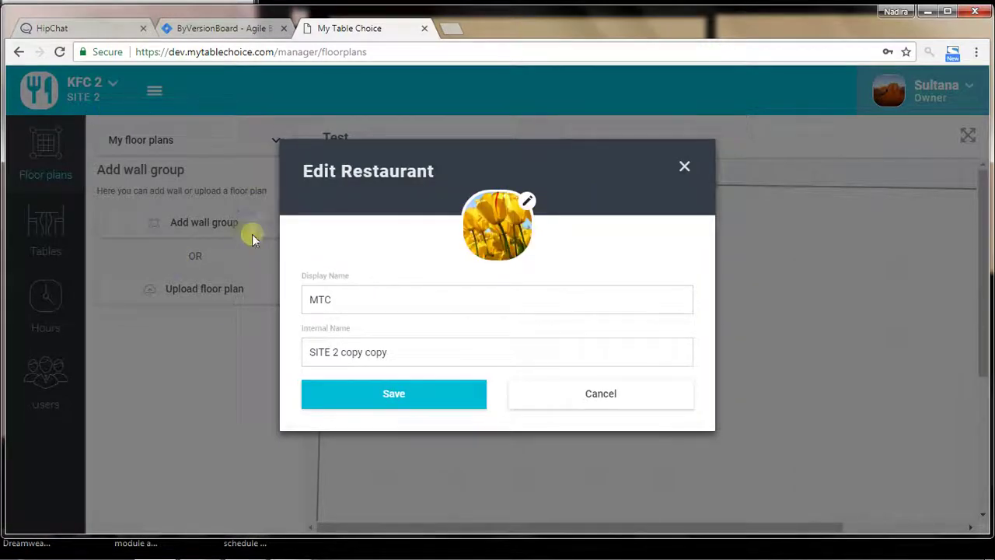
pyautogui.click(609, 408)
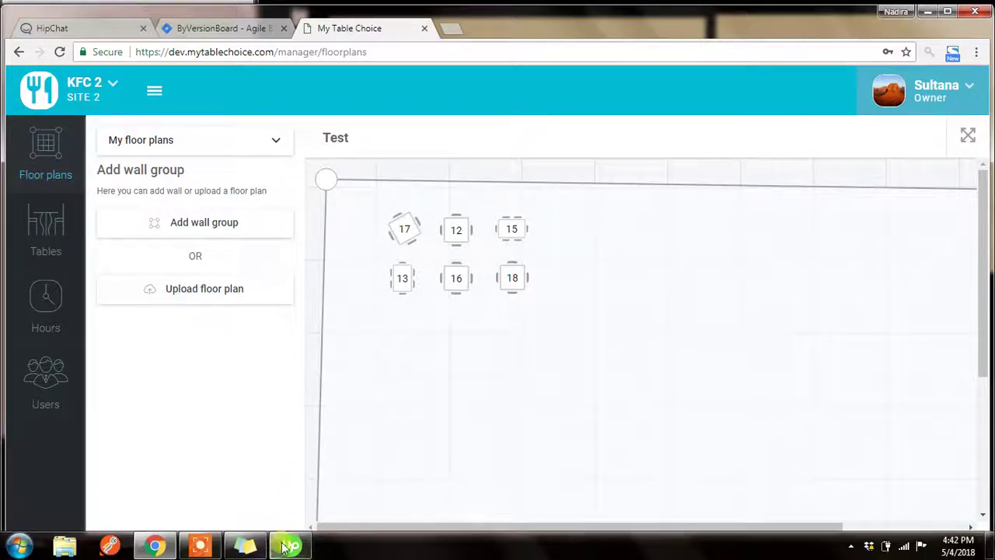
pyautogui.click(283, 547)
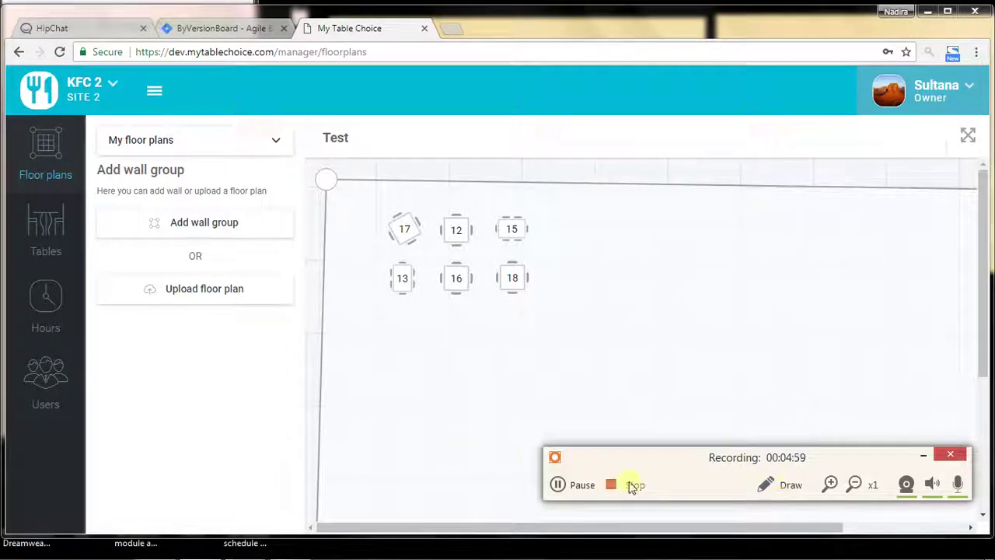